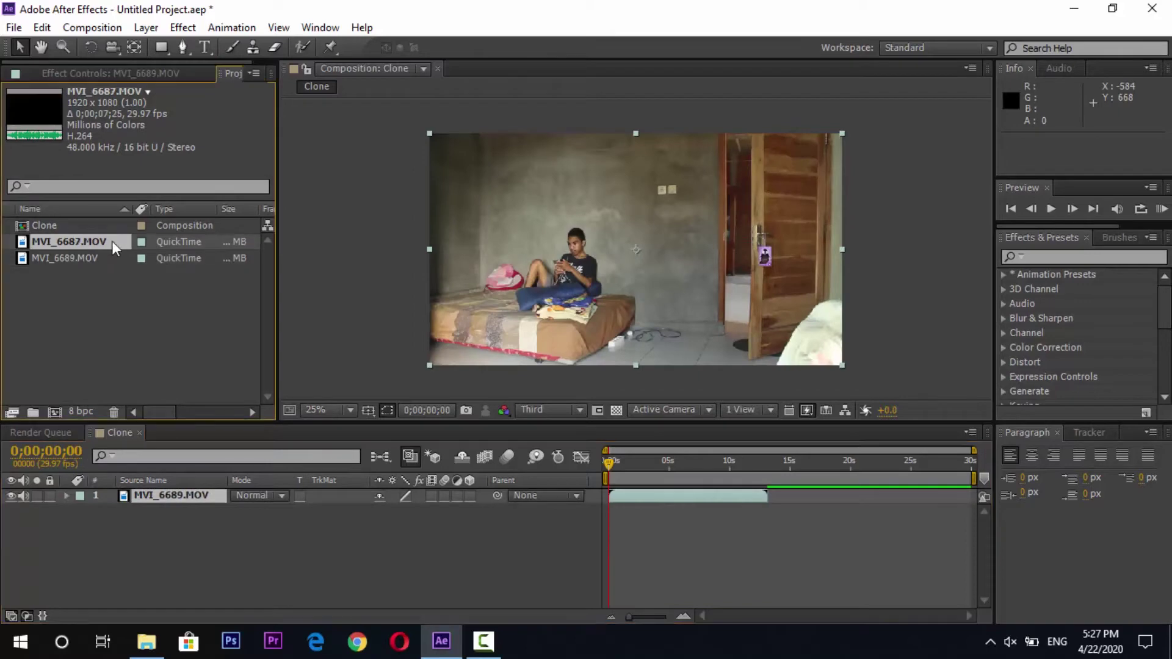
Add MVI_6687.MOV to the Clone composition and place it above the MVI_6689.MOV layer
left_click_drag(75, 237, 152, 500)
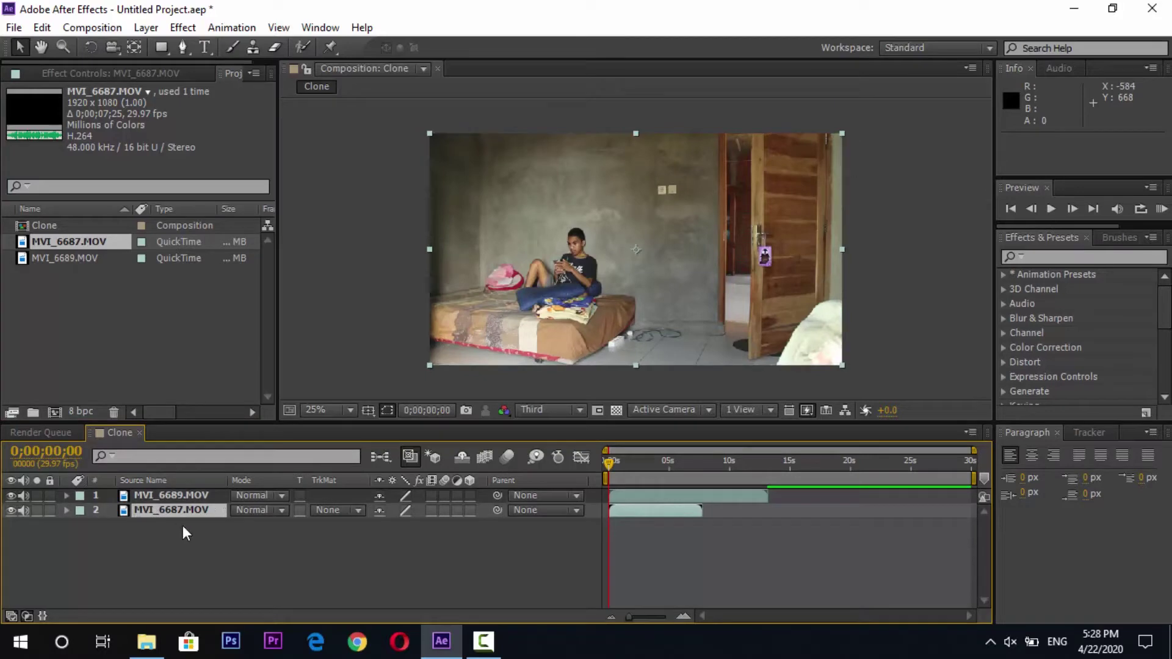
left_click(185, 494)
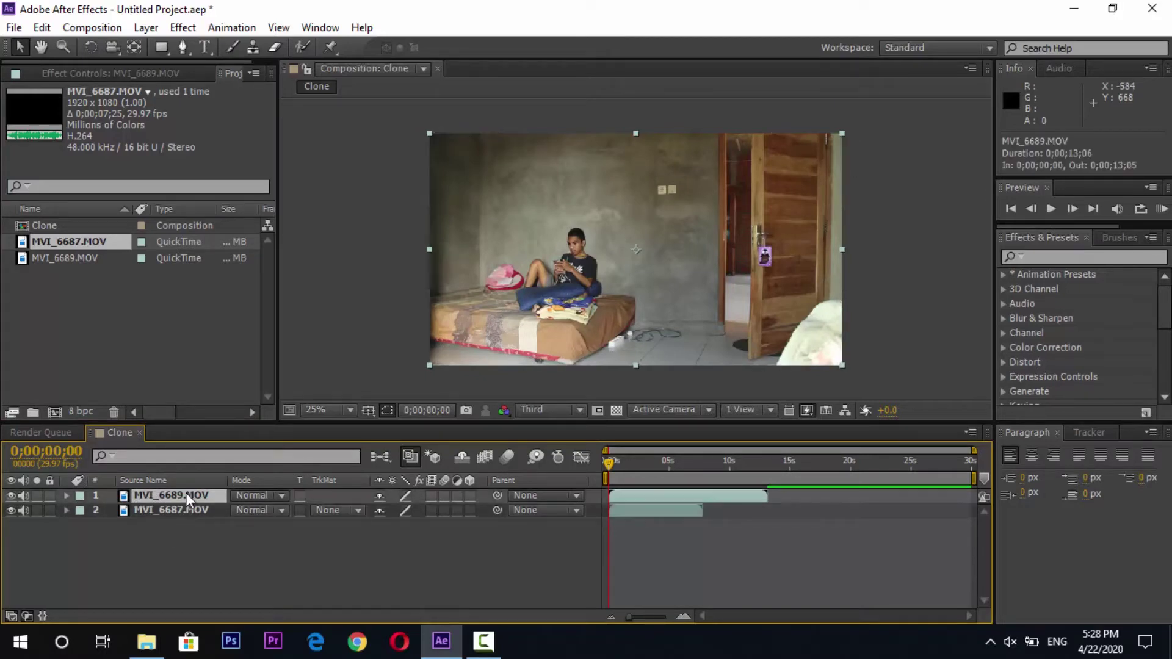
Draw a closed four-point Pen tool mask around the door area on the MVI_6687.MOV layer
left_click(183, 51)
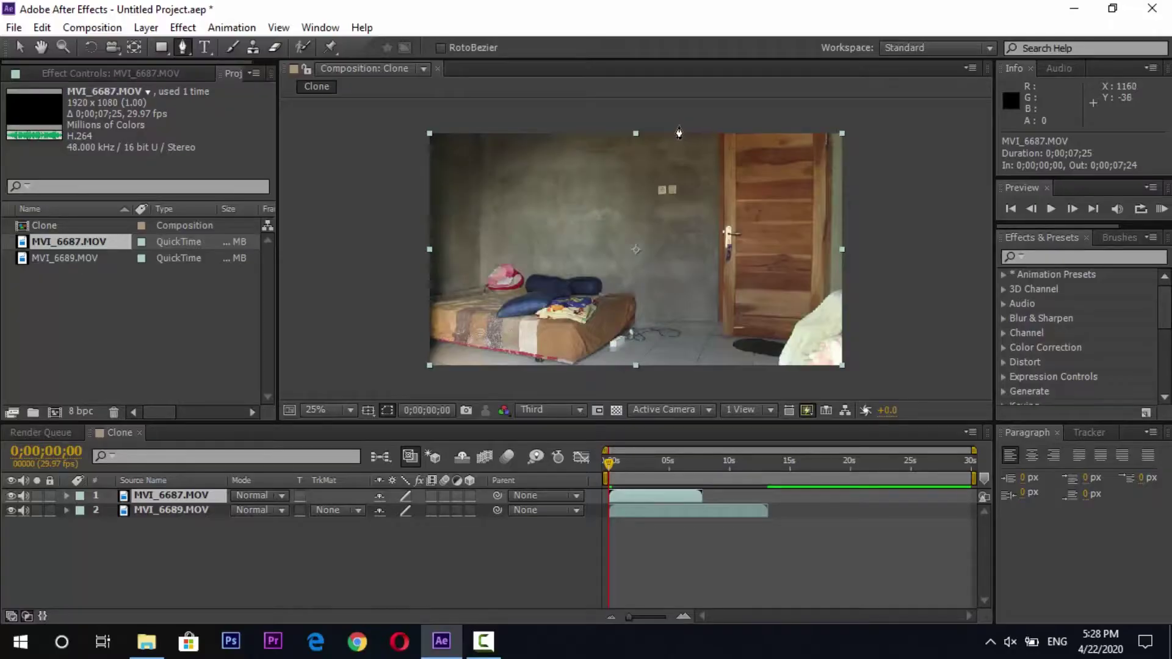
left_click(678, 125)
left_click(702, 371)
left_click(850, 368)
left_click(845, 120)
left_click(678, 125)
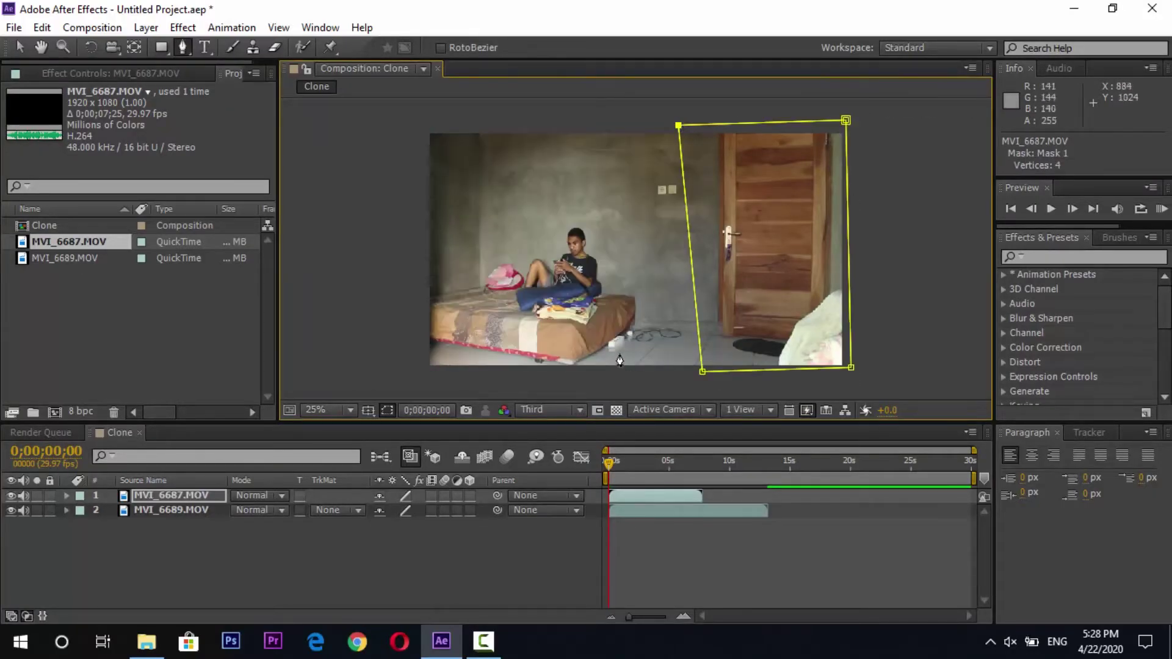
Set the Mask Feather of Mask 1 on MVI_6687.MOV to 30 pixels
left_click(67, 495)
left_click(82, 510)
left_click(95, 525)
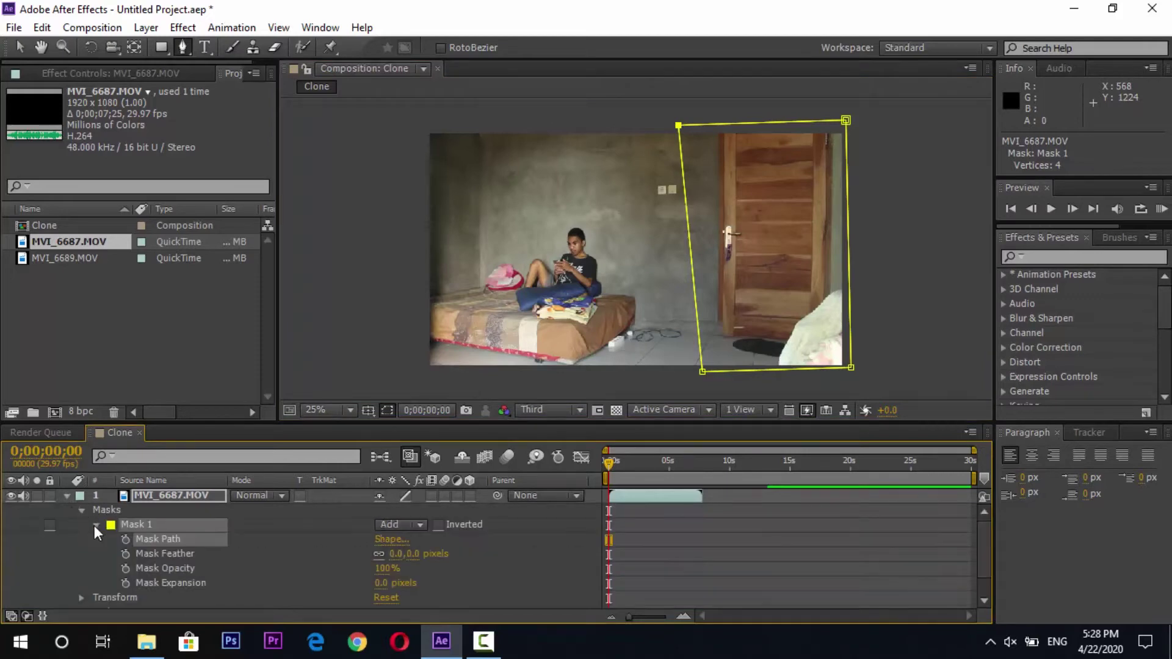
left_click(395, 555)
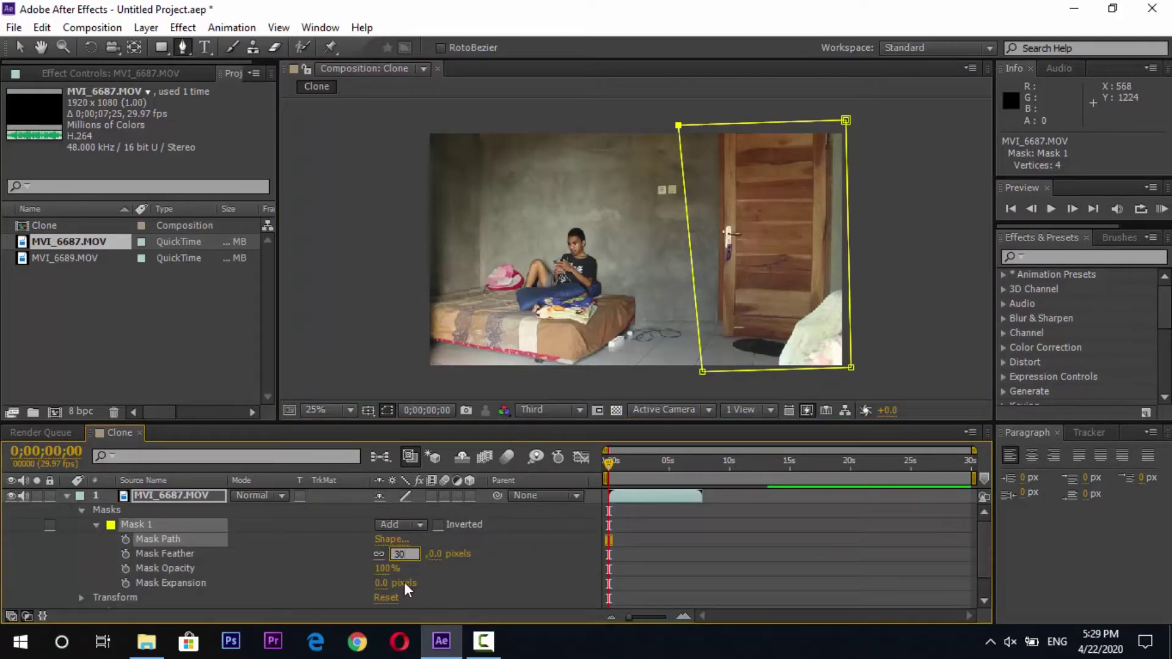
type("30")
key("Return")
left_click(67, 496)
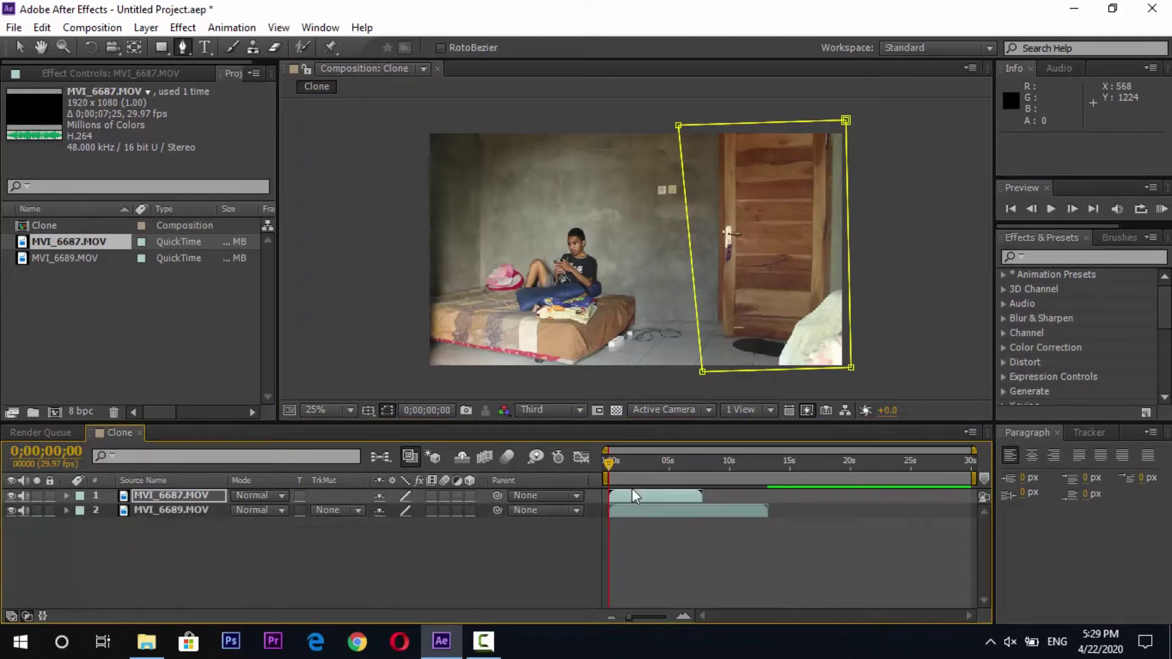
Play through the masked composition to compare the timing of the two clips, and return to the start
left_click_drag(610, 460, 635, 460)
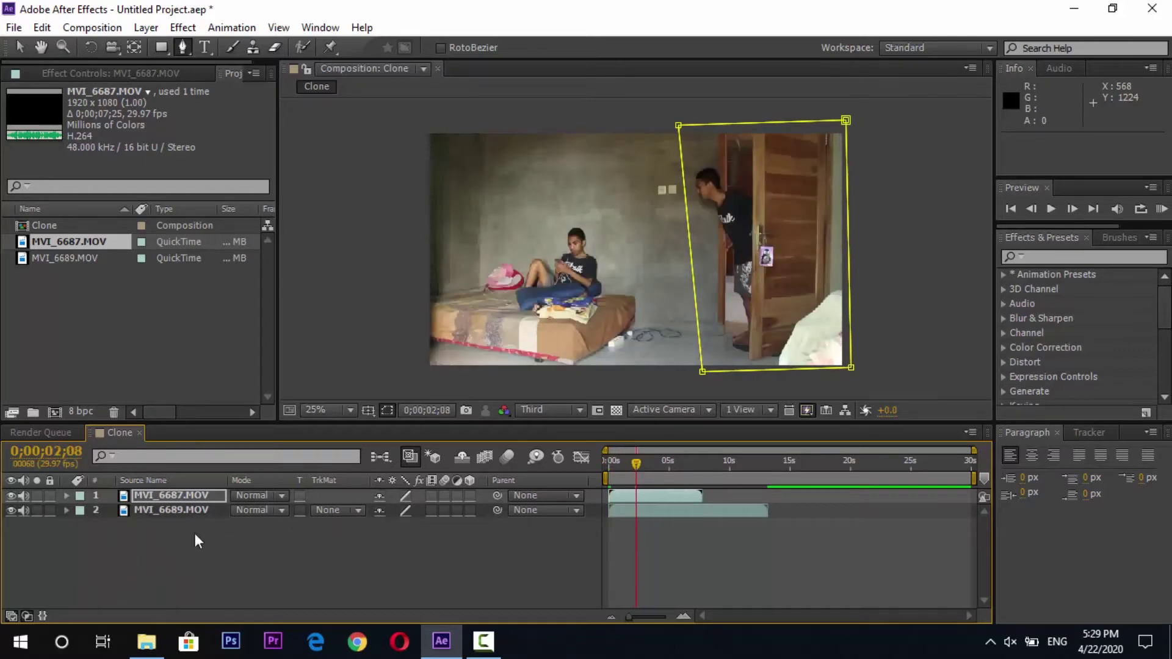
key("v")
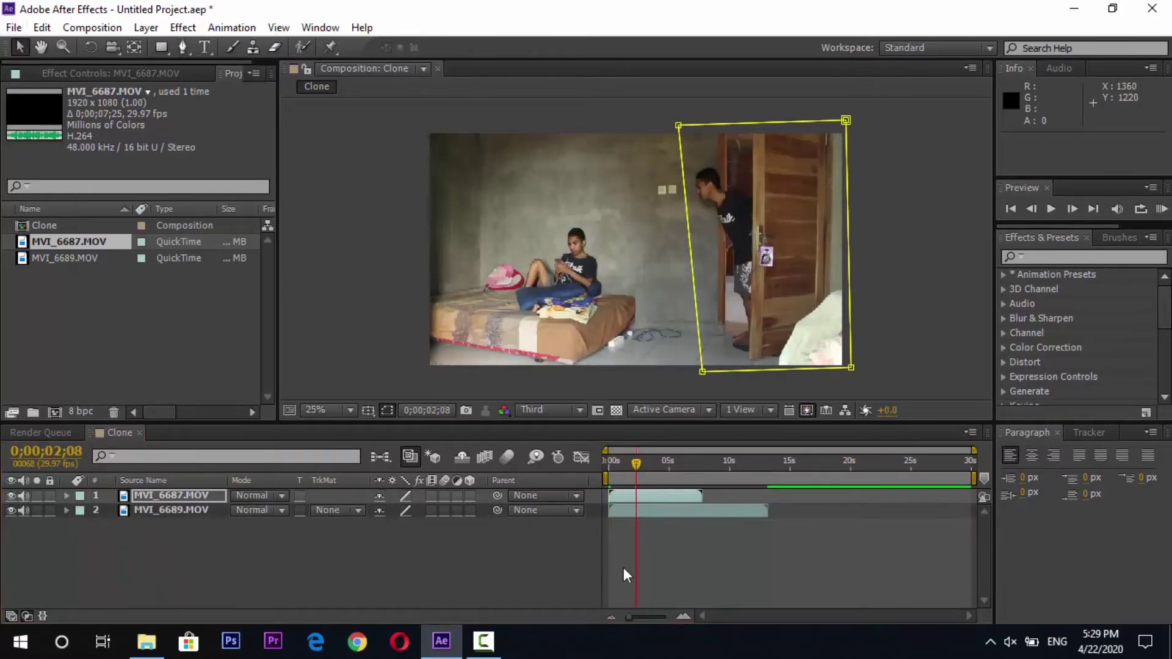
key("space")
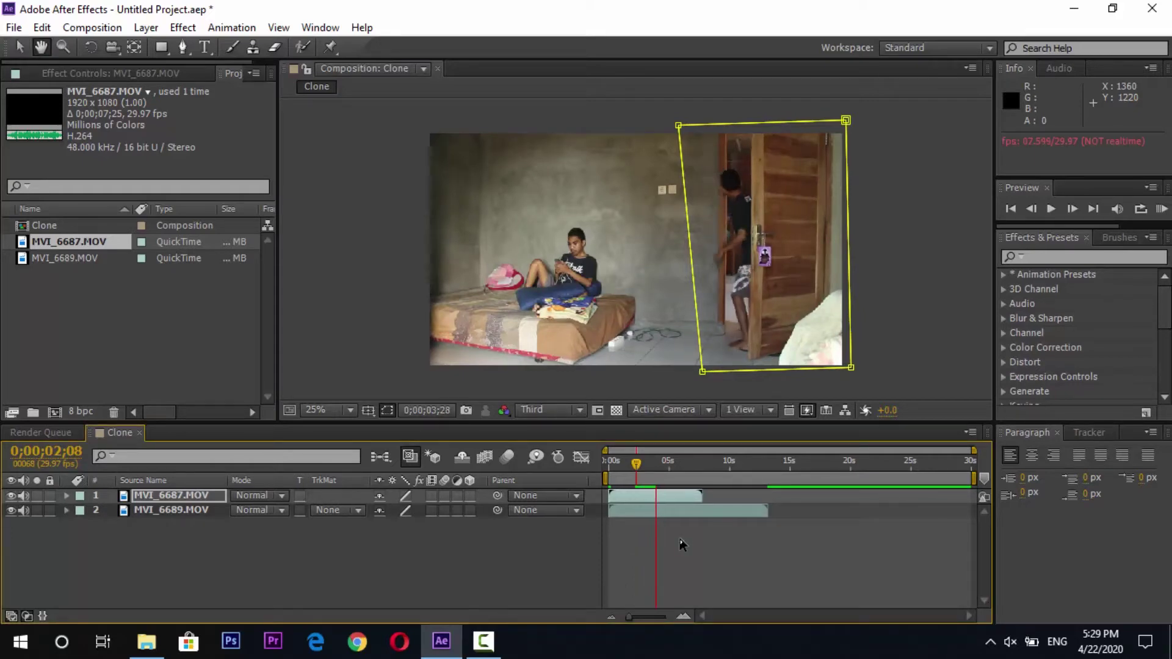
key("space")
key("space")
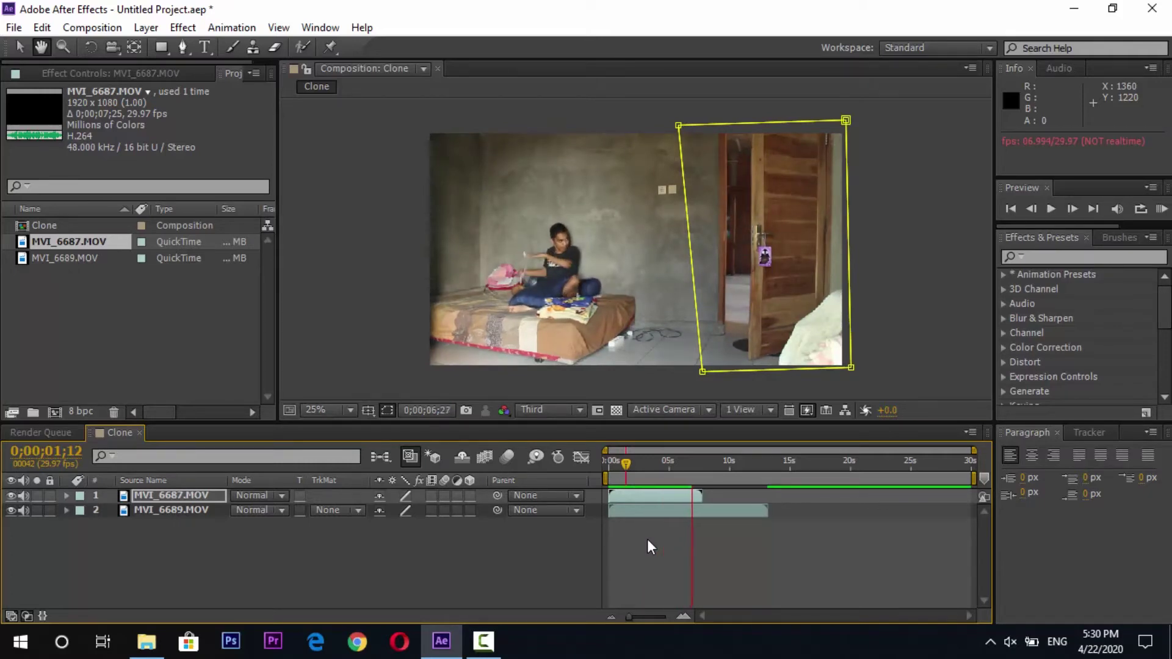
key("space")
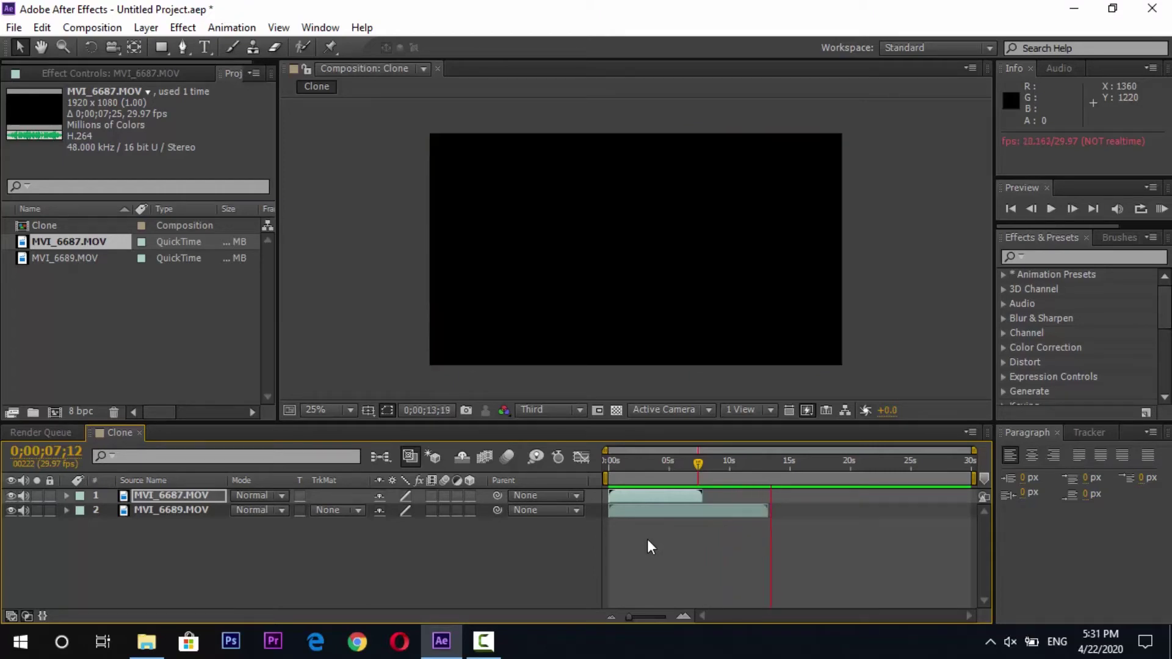
left_click(611, 457)
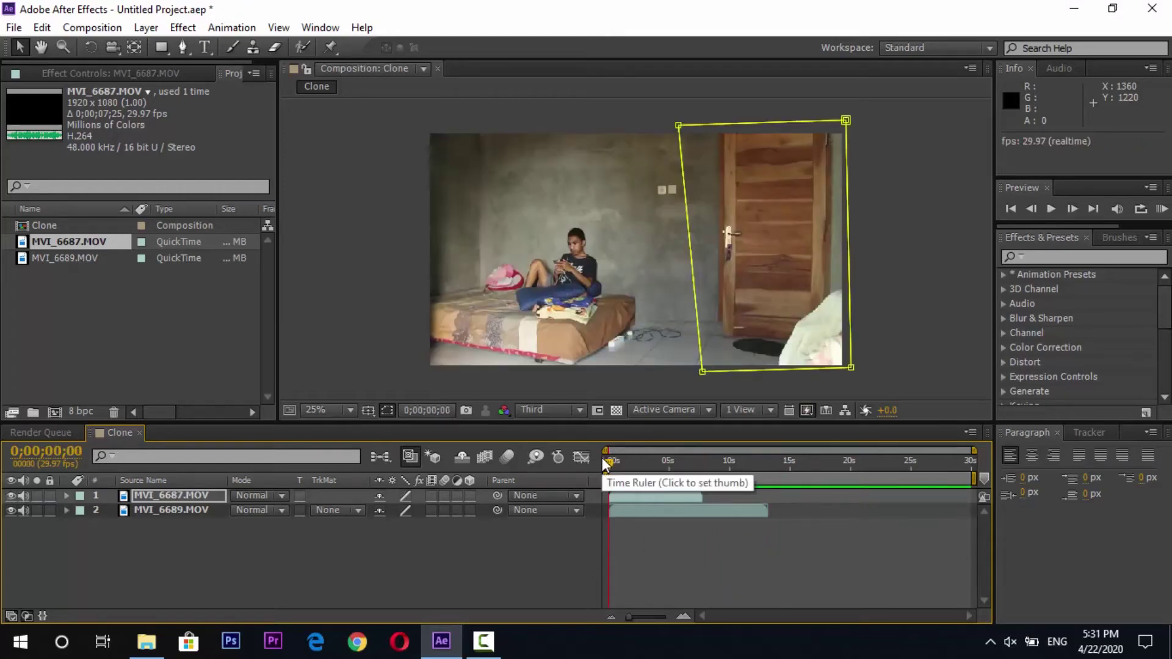
Hide MVI_6687.MOV, cut the first 0;00;03;18 off MVI_6689.MOV and align the remaining clip with the composition start
key("equal")
left_click(645, 511)
left_click(11, 496)
left_click_drag(609, 463, 695, 463)
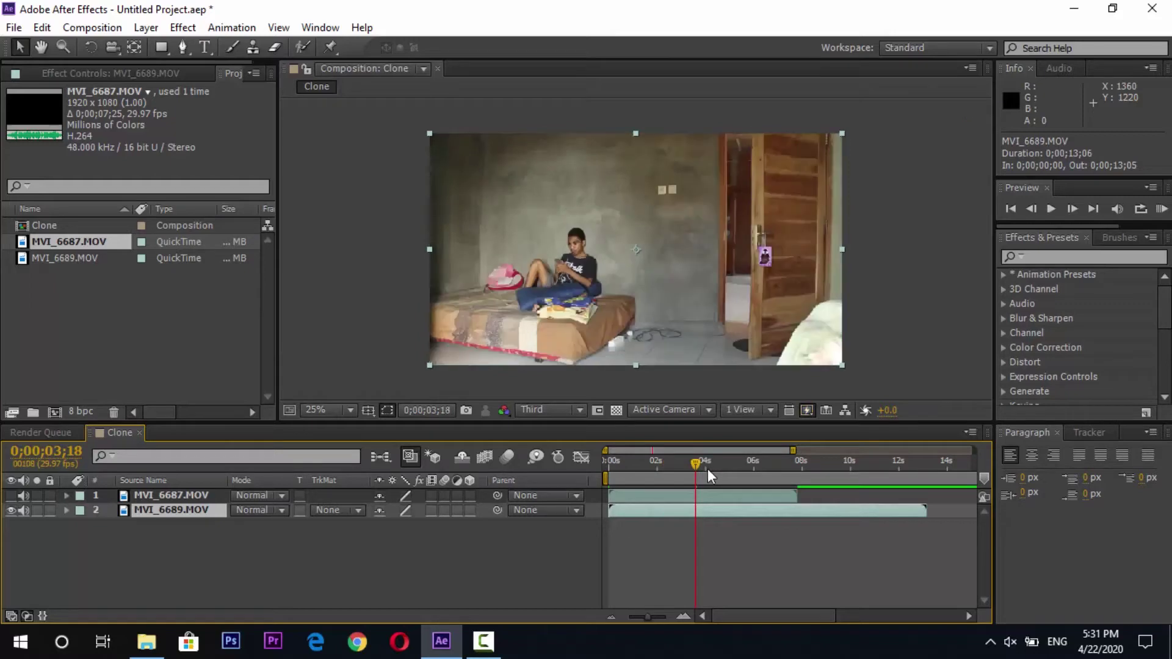
left_click_drag(741, 511, 654, 525)
left_click_drag(616, 462, 600, 460)
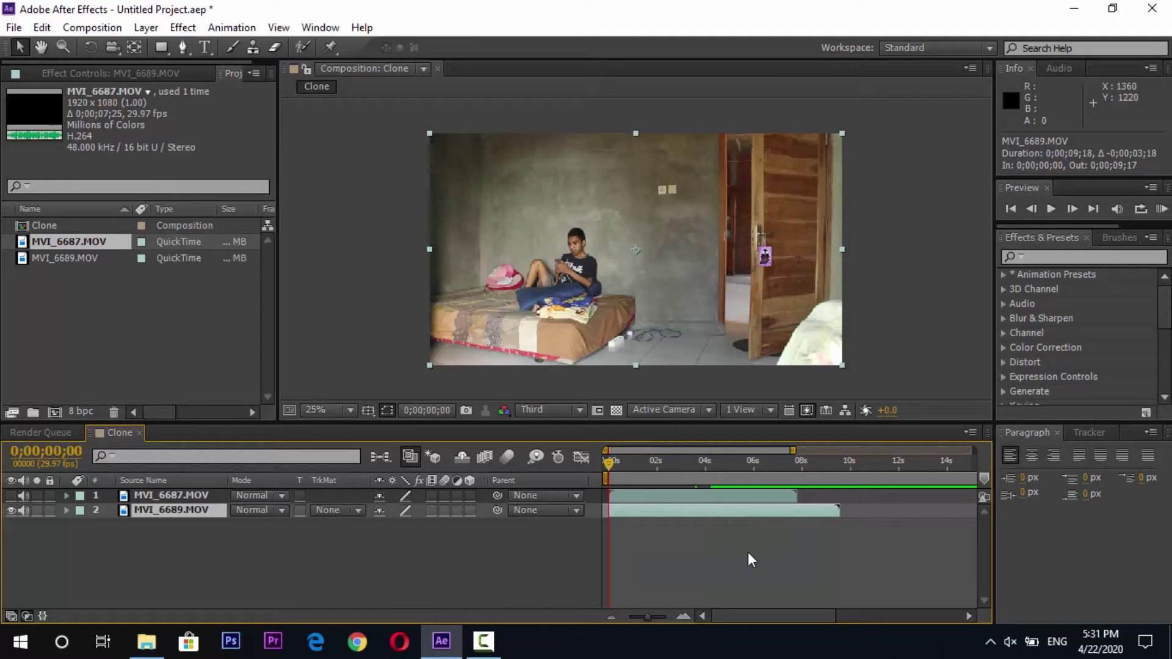
Play back the trimmed MVI_6689.MOV from the start and make the MVI_6687.MOV layer visible again
key("space")
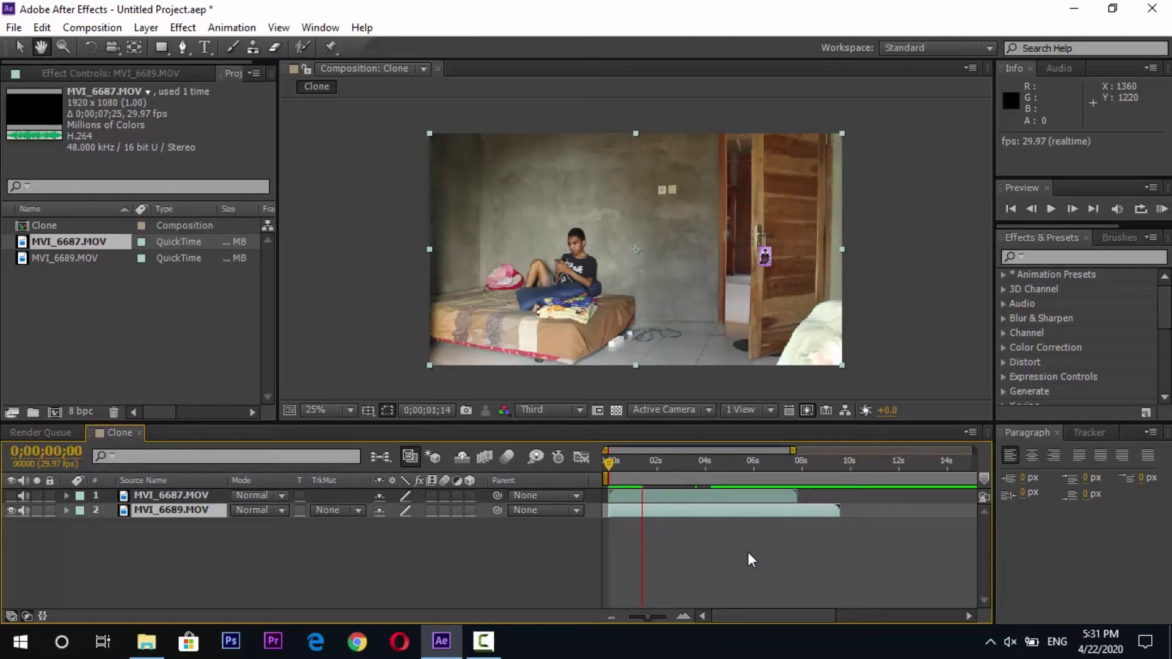
left_click_drag(619, 459, 602, 460)
key("space")
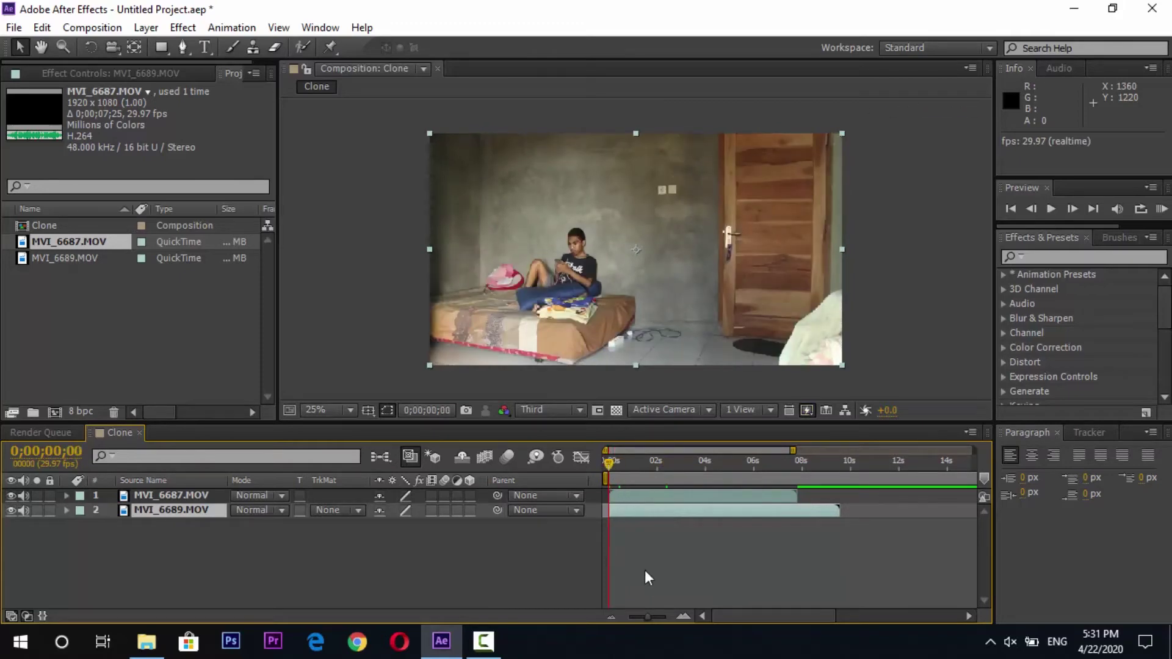
key("space")
Move MVI_6689.MOV two frames later, extend its in point back to 0;00;00;00 and preview the opening
key("=")
left_click_drag(647, 511, 650, 511)
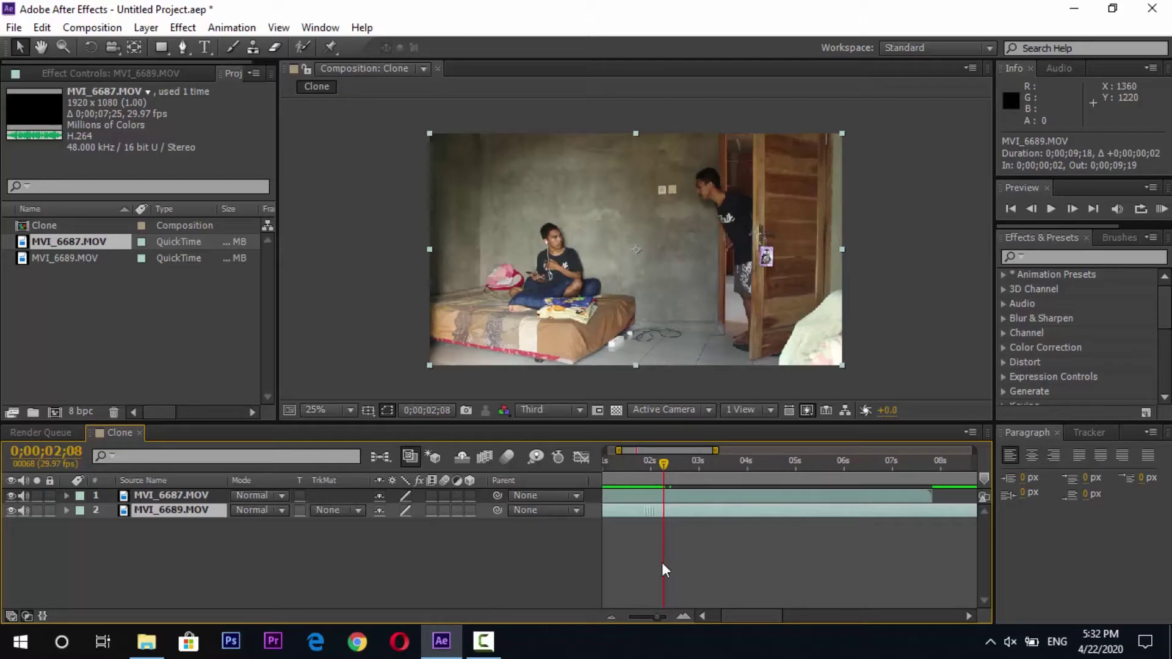
key("Home")
key(";")
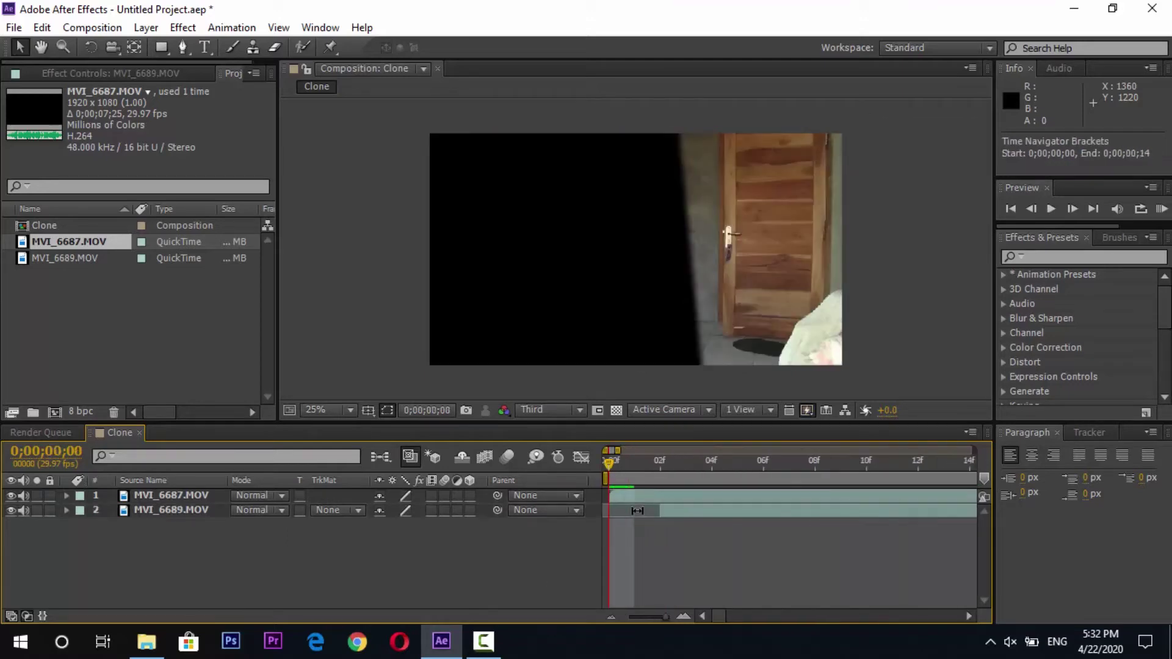
left_click_drag(663, 512, 637, 512)
key(";")
key("space")
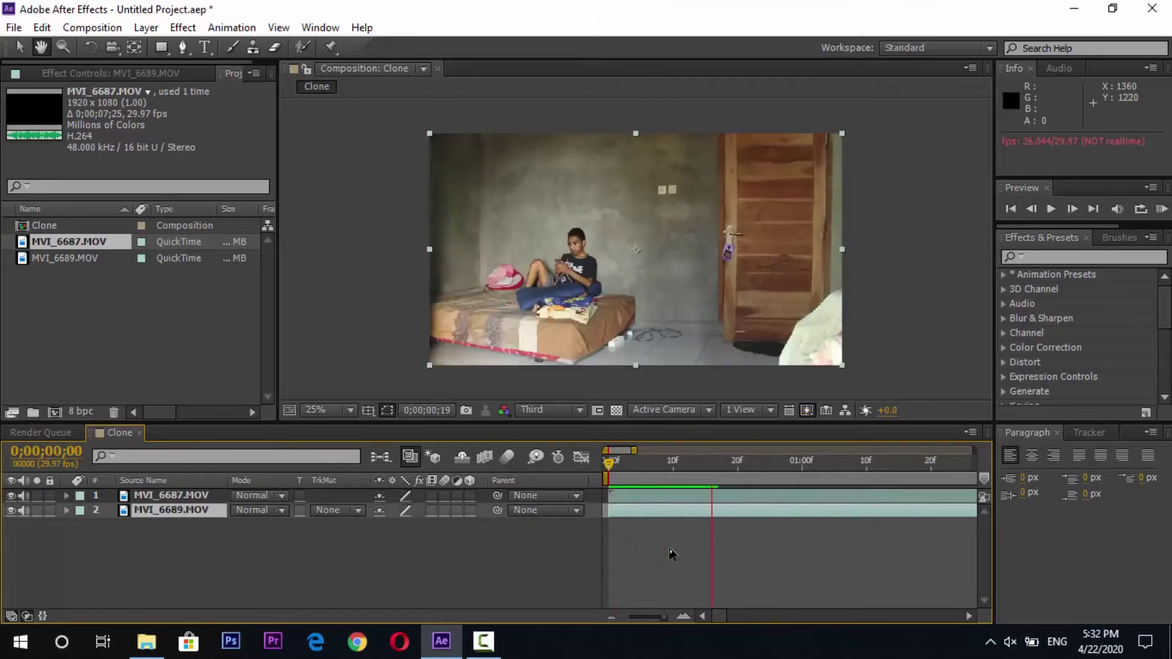
key("space")
Delay MVI_6689.MOV by one more frame, fill the gap at the composition start and play the result
key("-")
left_click(641, 464)
key("-")
key("=")
left_click_drag(656, 507, 656, 514)
left_click(606, 462)
key(";")
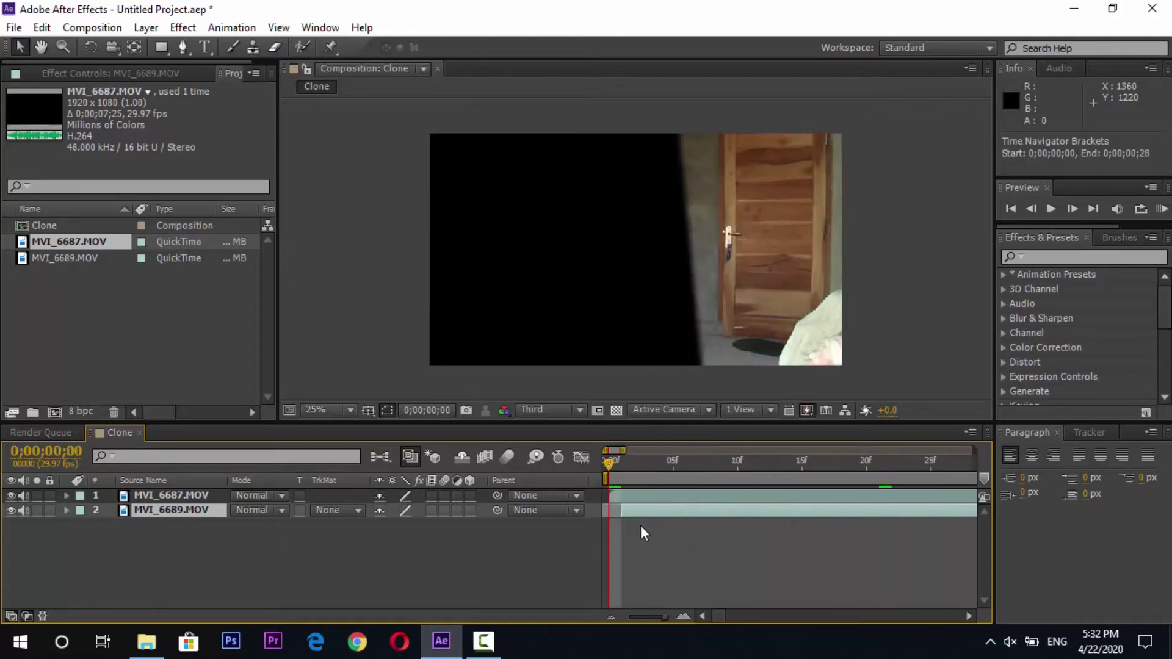
key(";")
key("space")
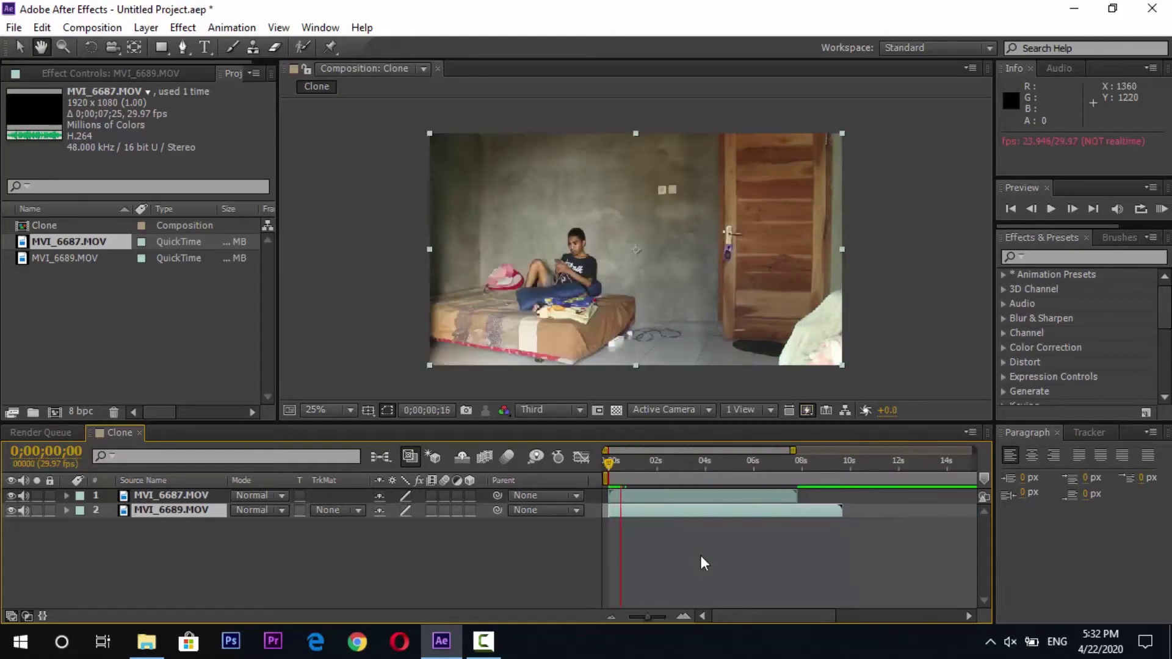
left_click(625, 460)
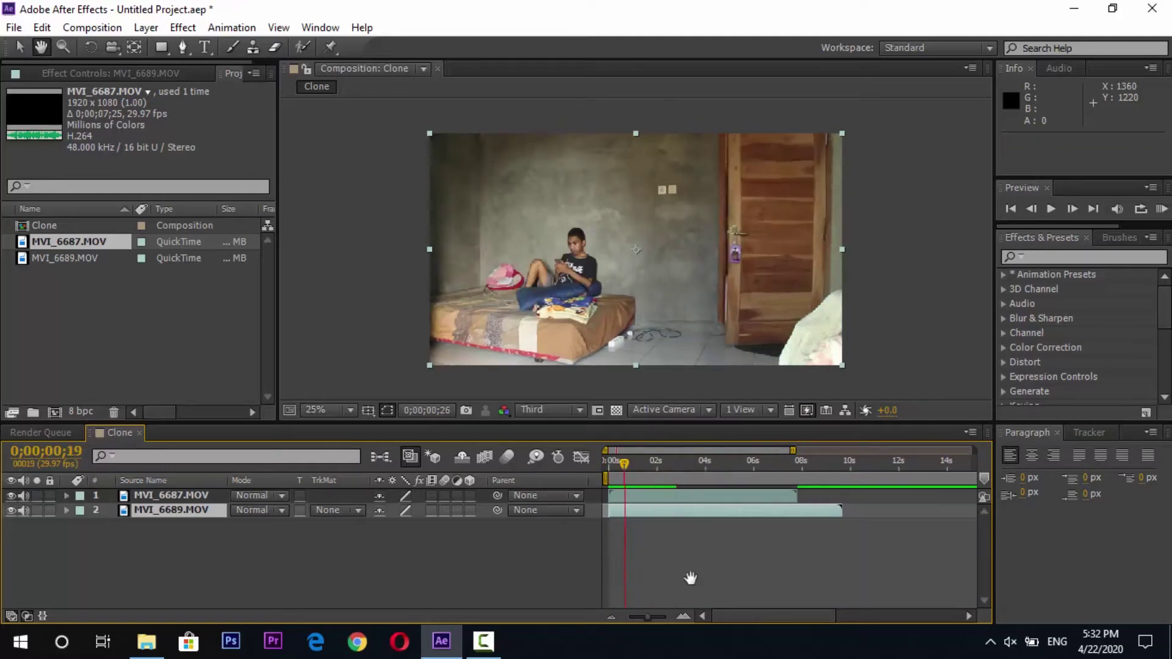
Shift MVI_6689.MOV later again, extend its in point two frames back to 0;00;00;00 and check the playback
left_click(619, 461)
key(";")
left_click_drag(638, 511, 610, 482)
key("space")
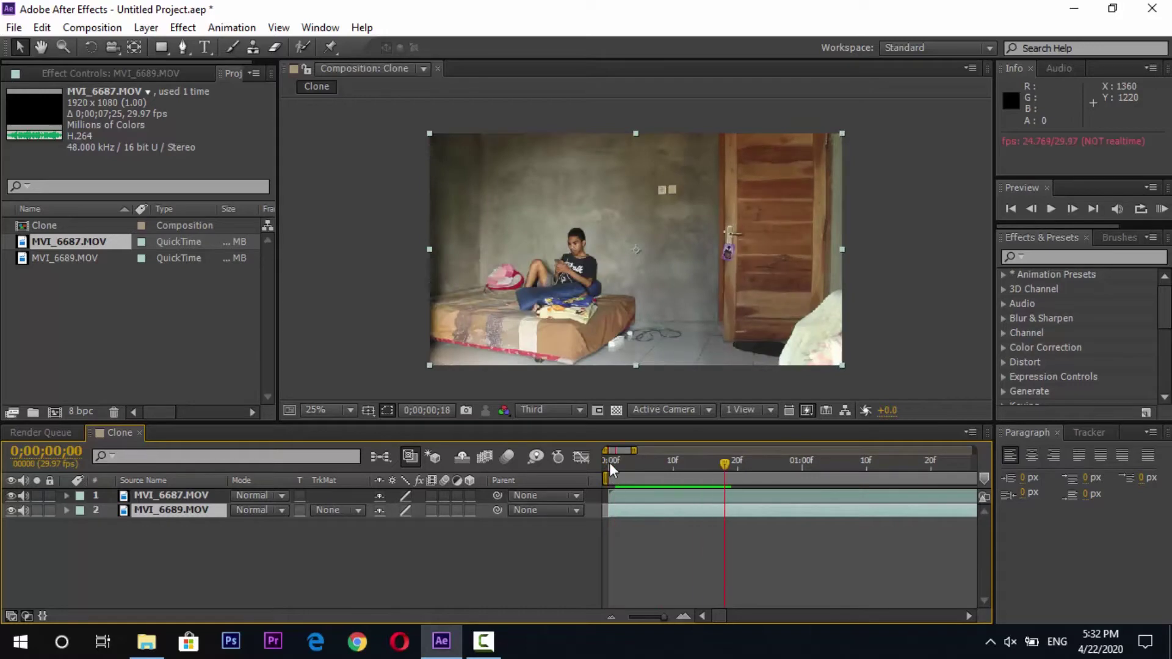
key(";")
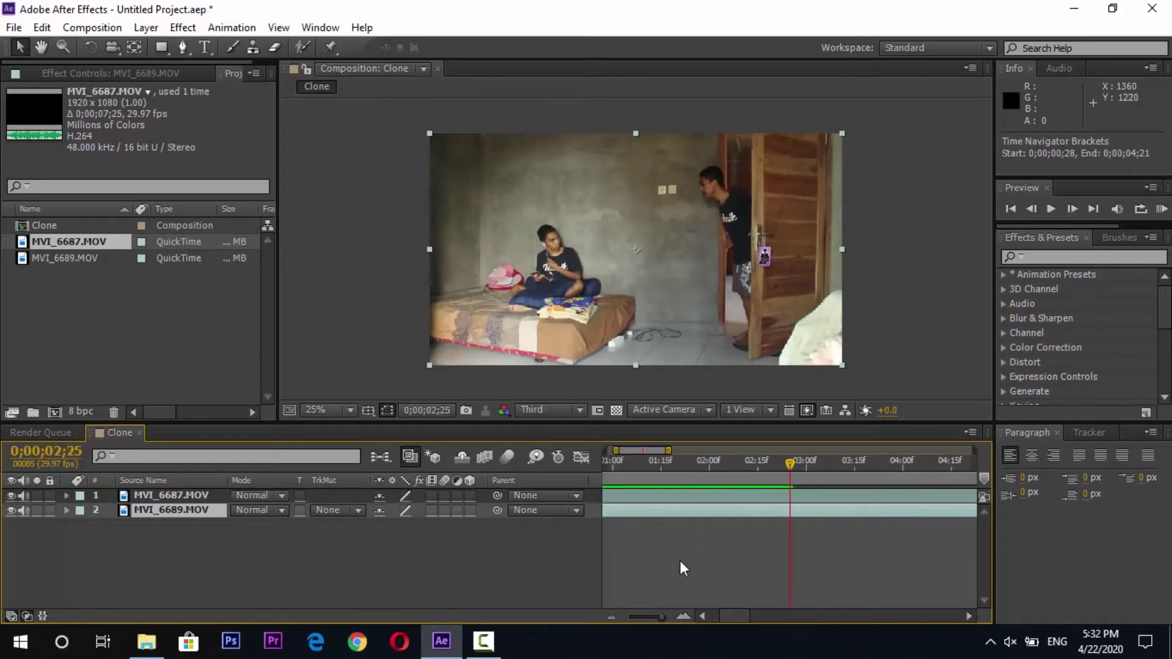
key("space")
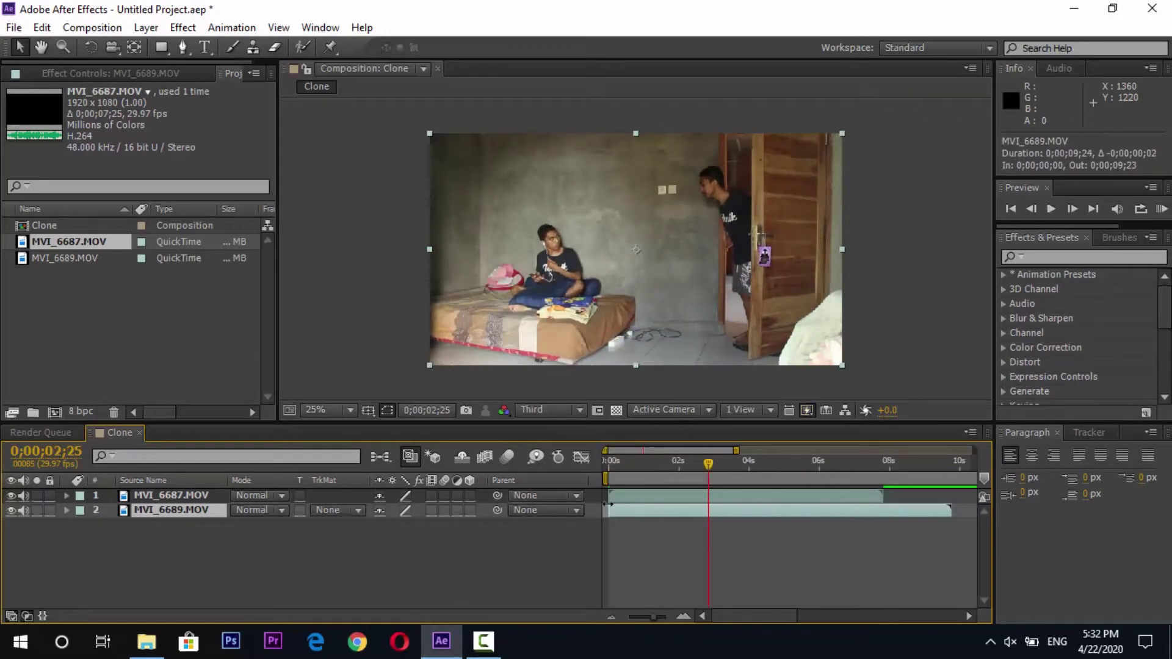
left_click(605, 466)
key("minus")
key("minus")
key("minus")
key("space")
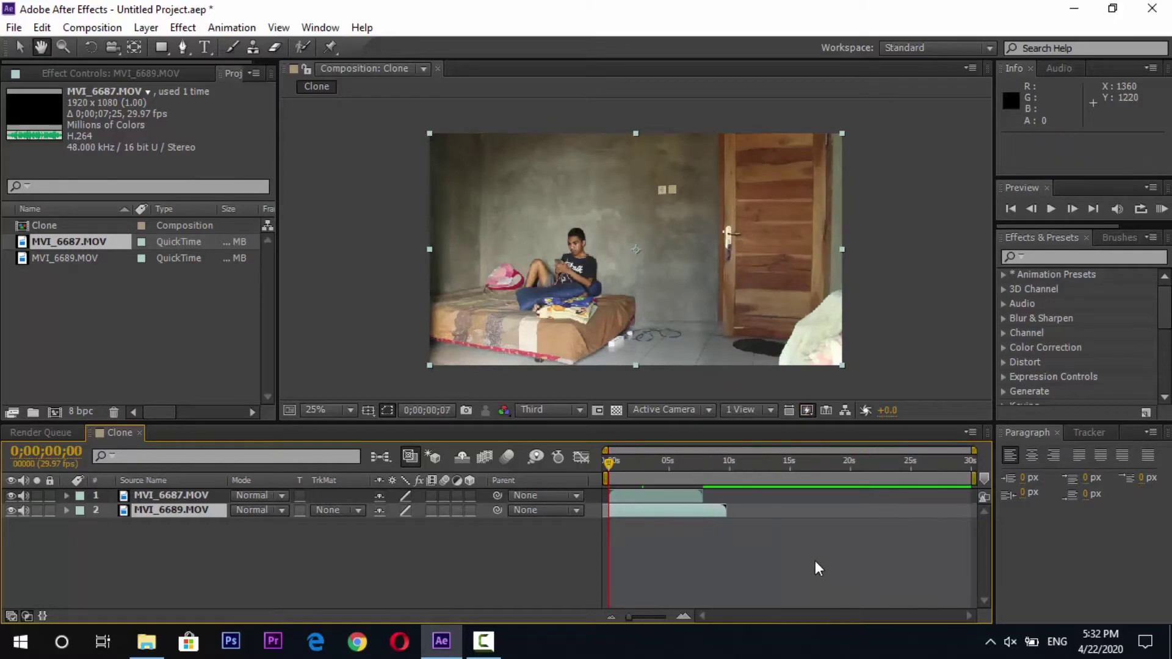
Fine-tune MVI_6689.MOV slightly later, extending its in point one frame back to 0;00;00;00, and preview the clip timing
key("equal")
key("equal")
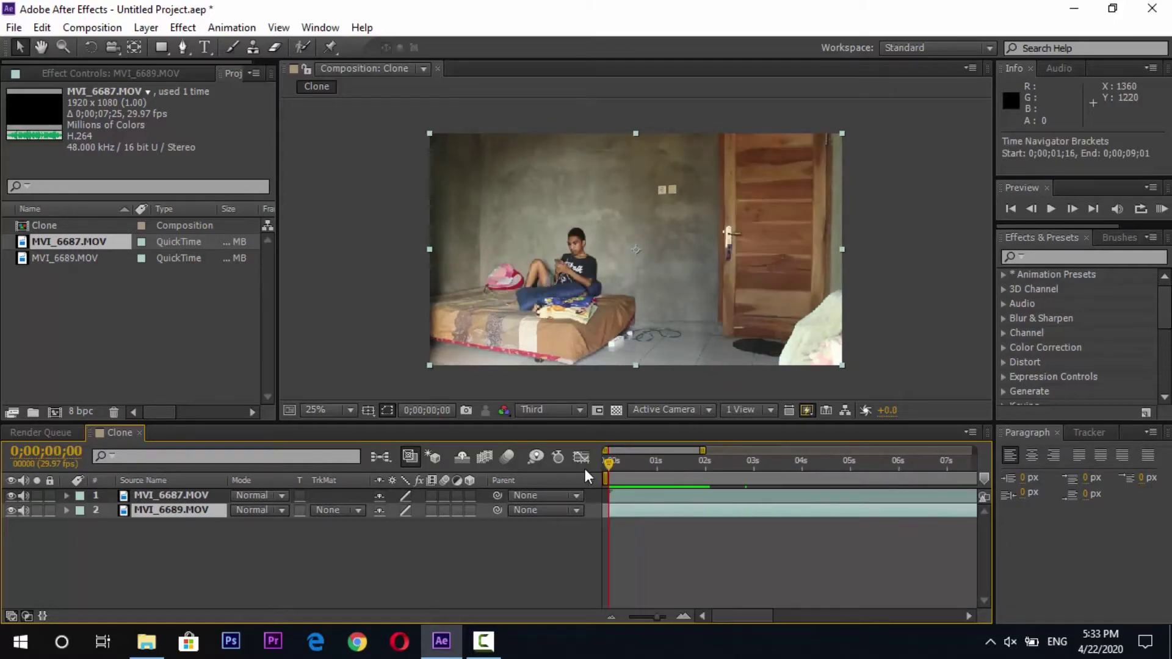
key("semicolon")
key("Home")
key("space")
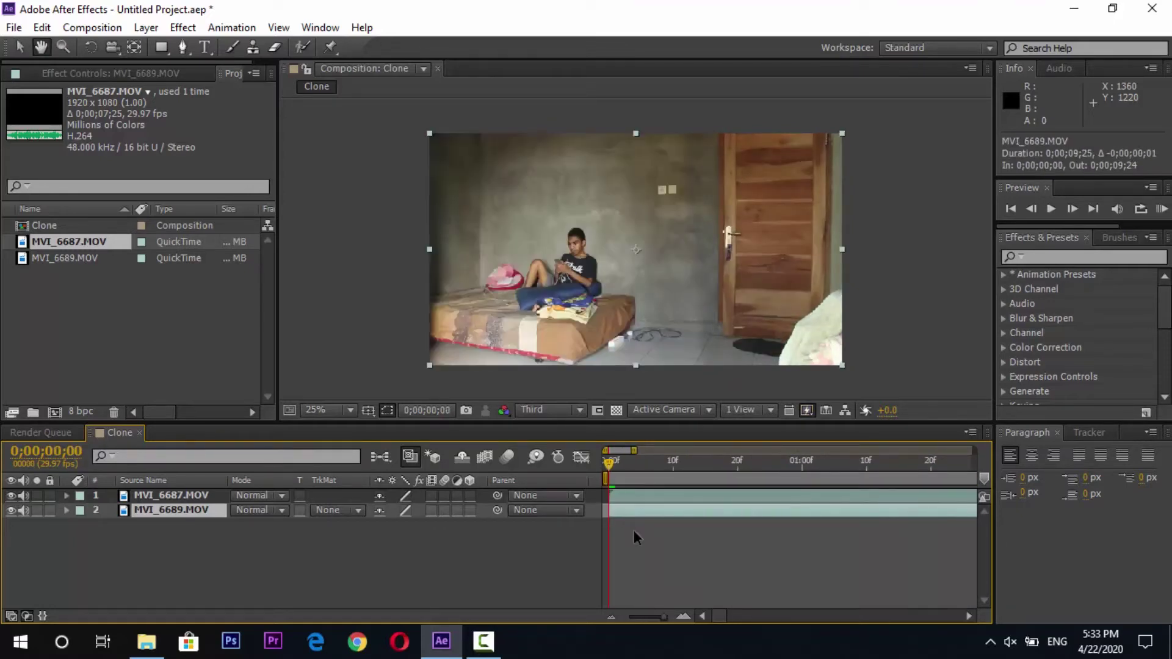
key("semicolon")
left_click(603, 461)
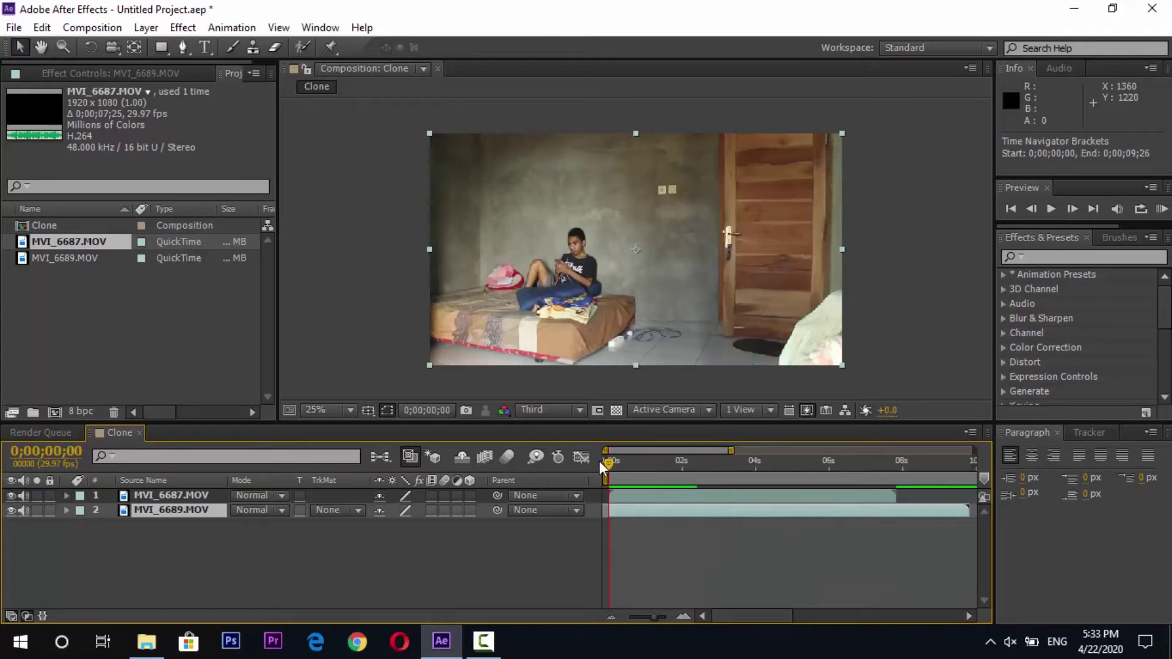
key("semicolon")
key("space")
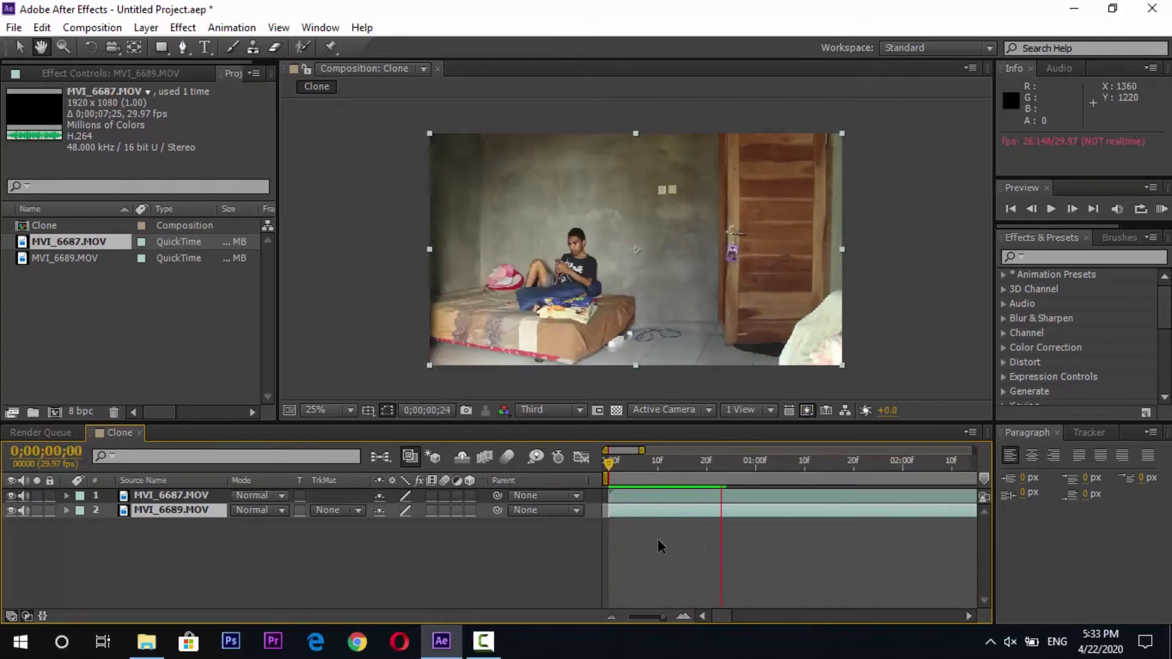
key("semicolon")
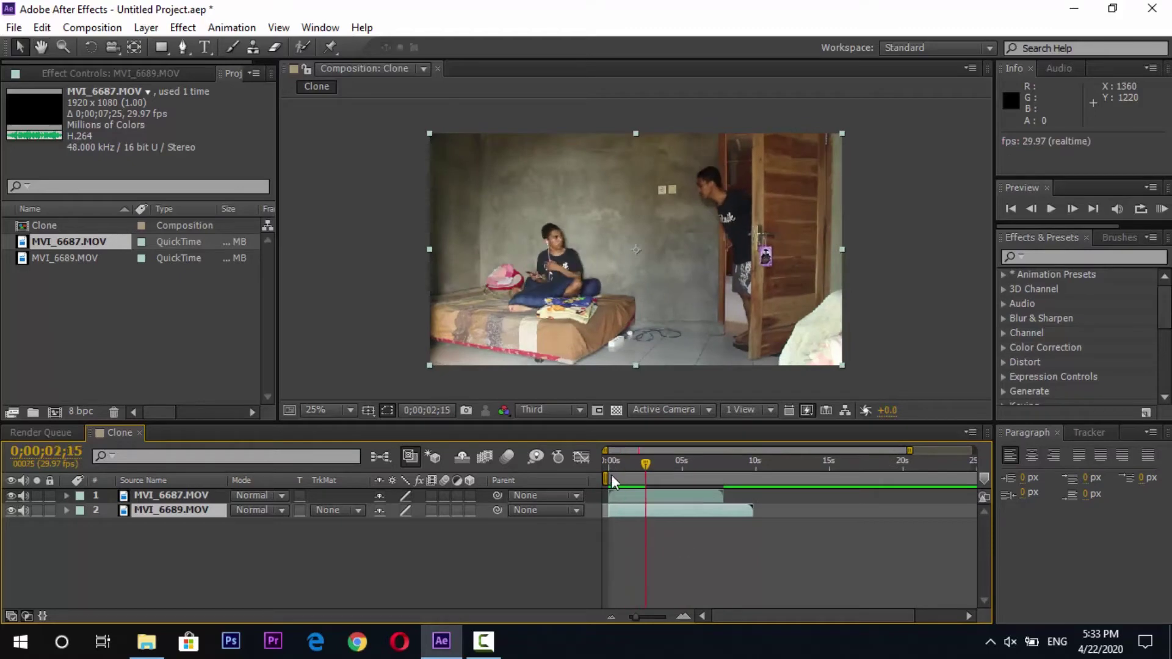
Move MVI_6689.MOV another two frames later with its in point restored to 0;00;00;00, and preview from the start
left_click(603, 462)
key("semicolon")
key("space")
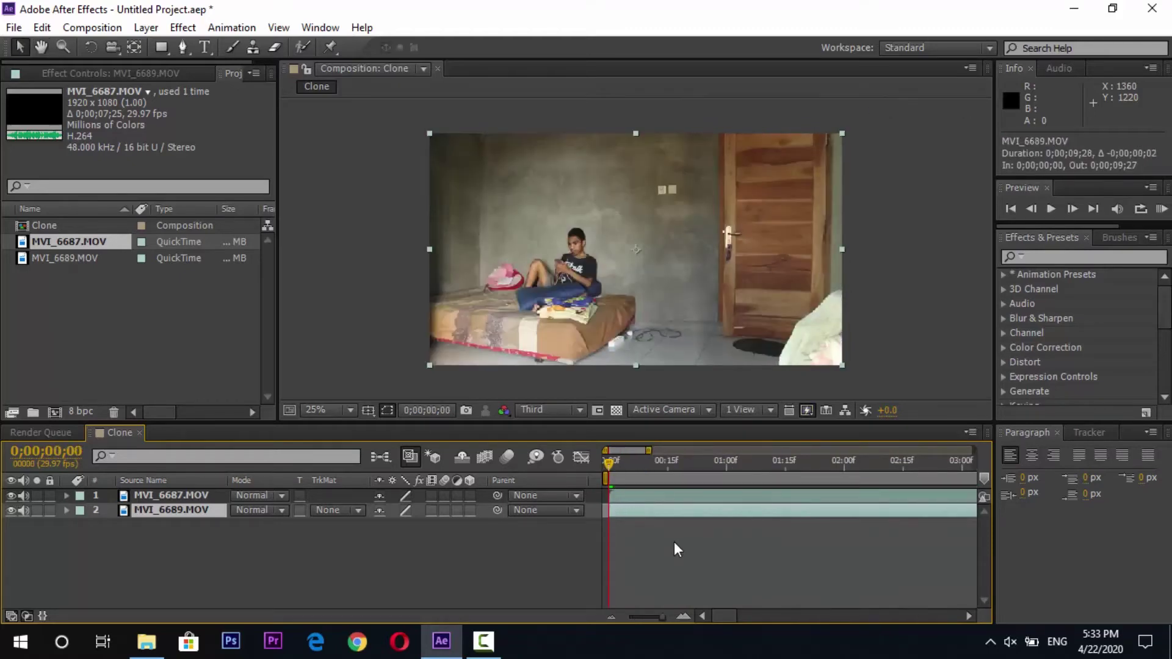
key("semicolon")
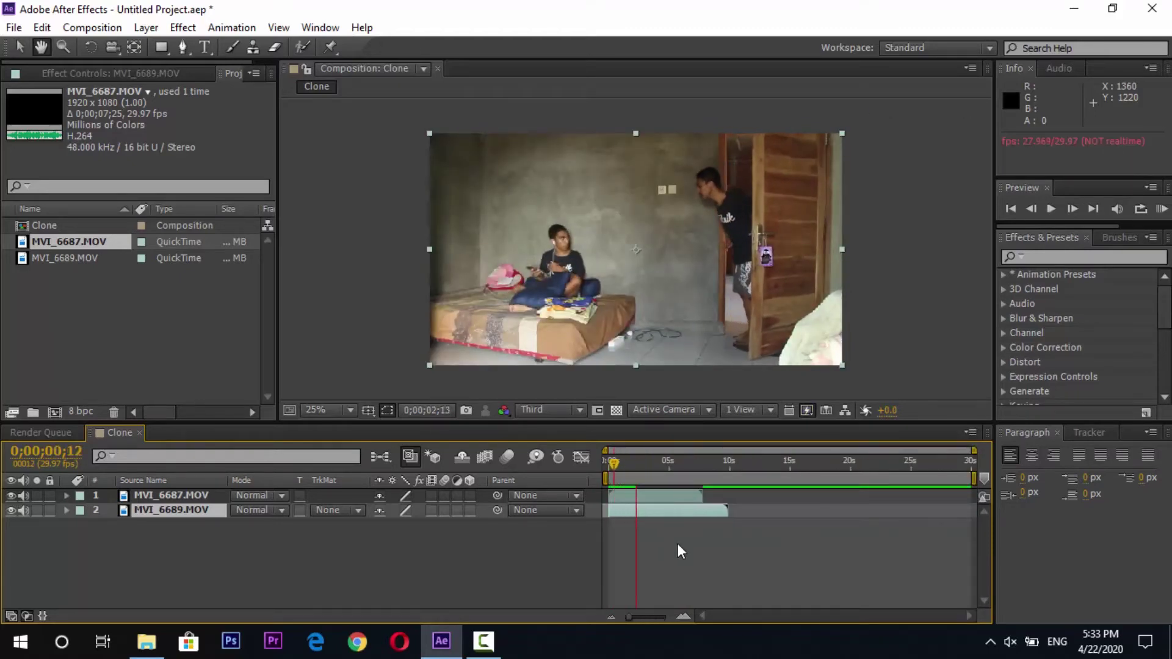
left_click(606, 461)
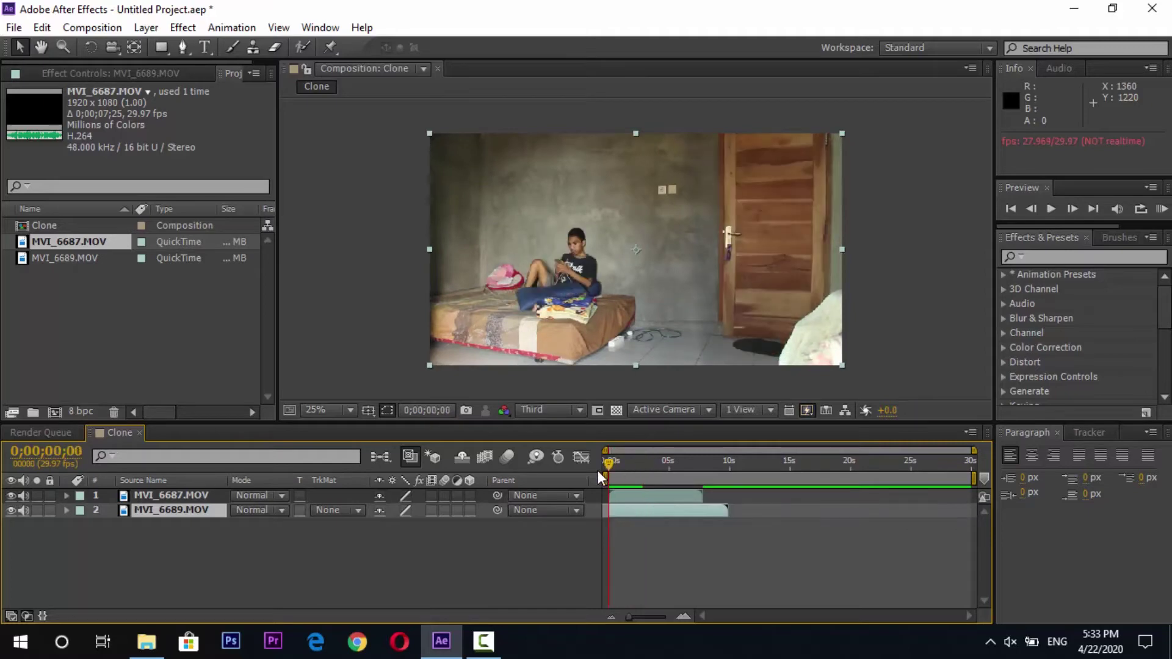
Extend MVI_6689.MOV's in point two frames back to 0;00;00;00 and play the composition to check the timing
key("semicolon")
left_click_drag(631, 511, 608, 513)
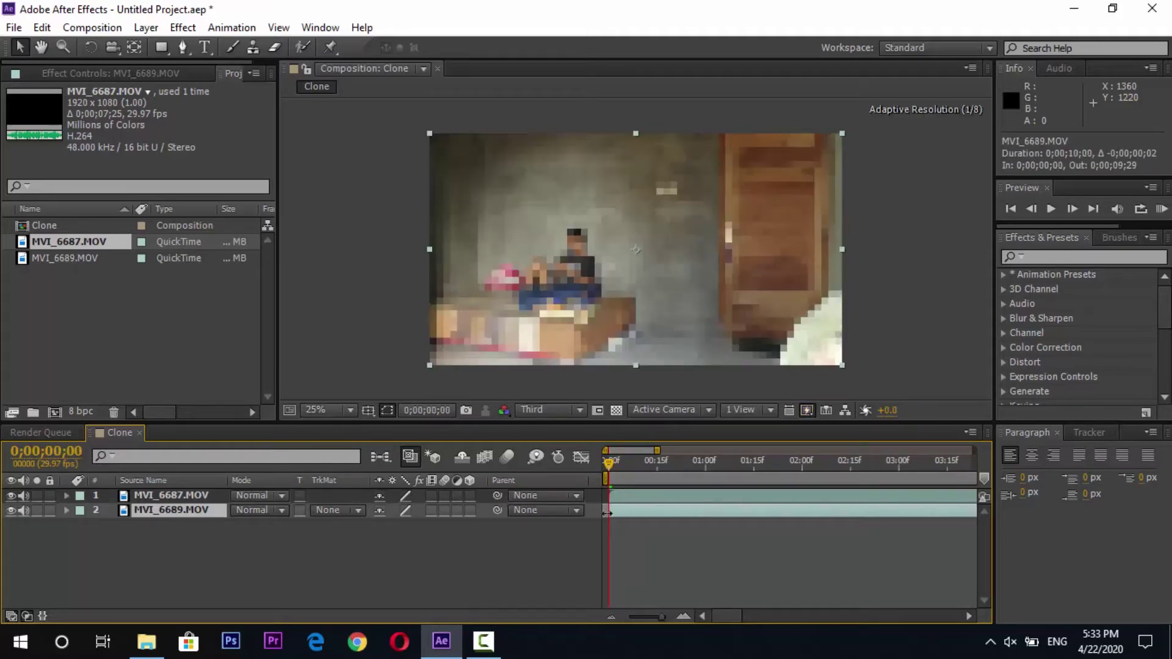
key("semicolon")
key("space")
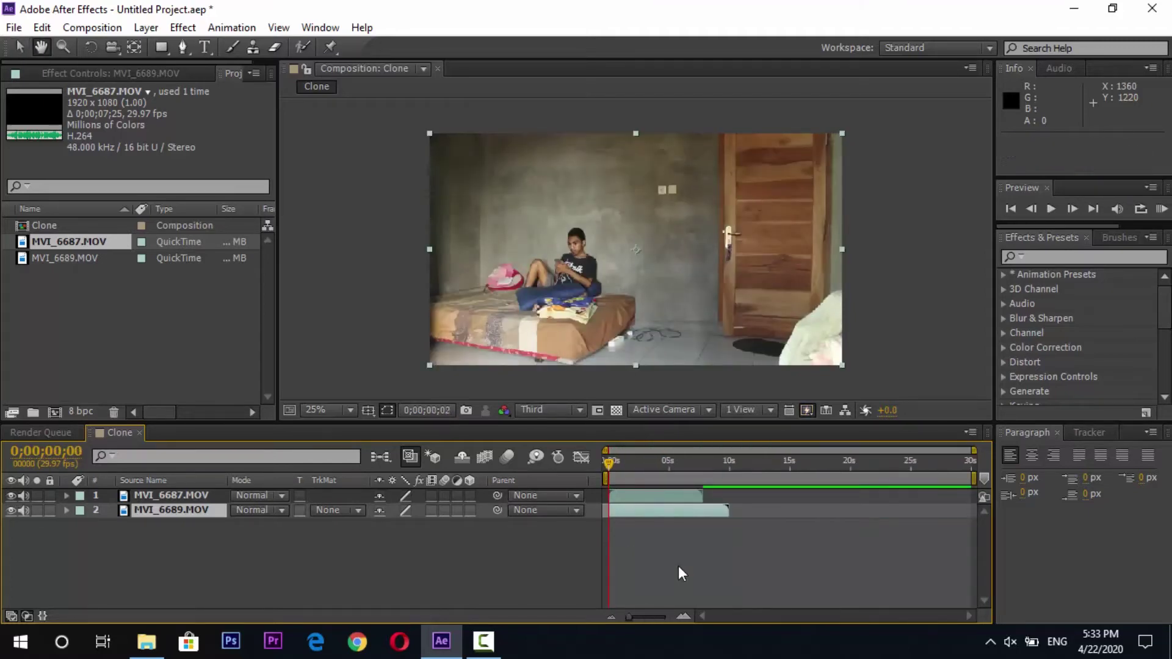
key("space")
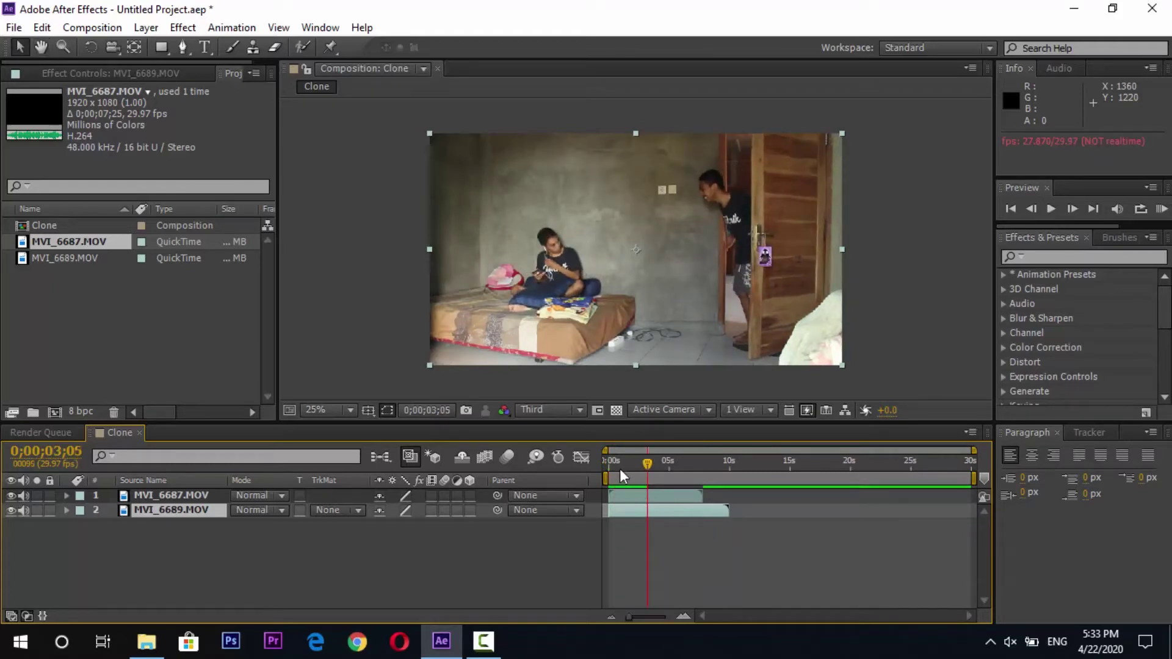
Nudge MVI_6689.MOV later once more, restore its in point to 0;00;00;00 and preview the synchronisation
left_click_drag(620, 468, 603, 465)
key("equal")
key("equal")
left_click_drag(619, 509, 606, 514)
key("minus")
key("minus")
key("space")
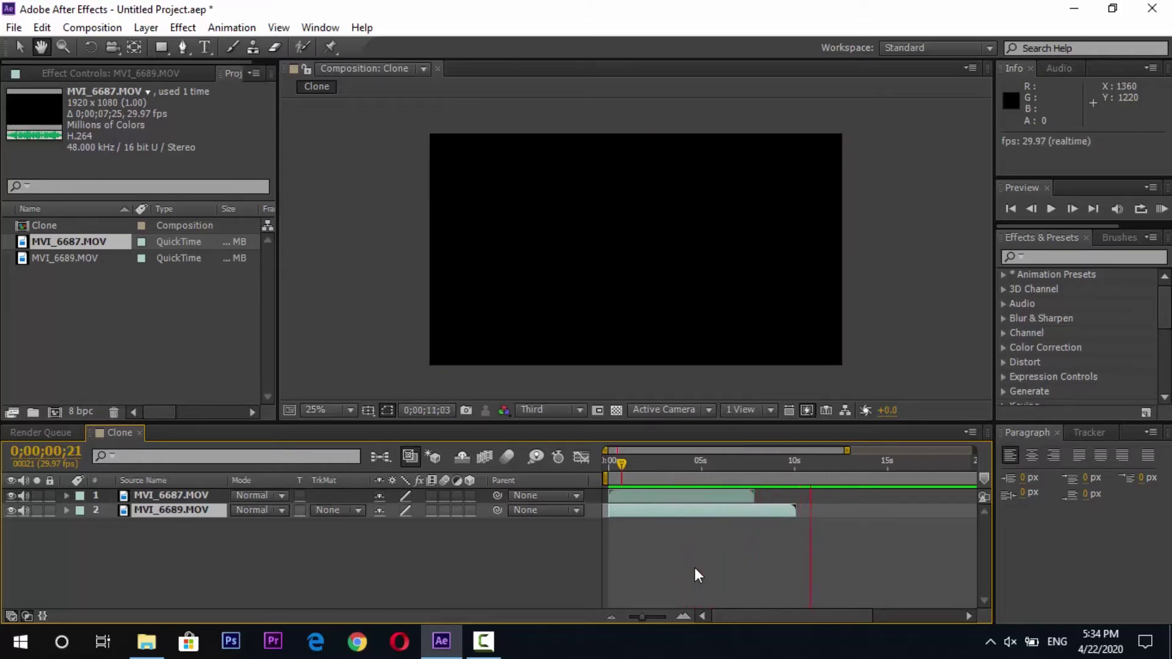
Enable Mask Path keyframing on MVI_6687.MOV's Mask 1 at 0;00;06;07, as the running figure approaches the mask edge
left_click(720, 462)
left_click_drag(719, 460, 698, 462)
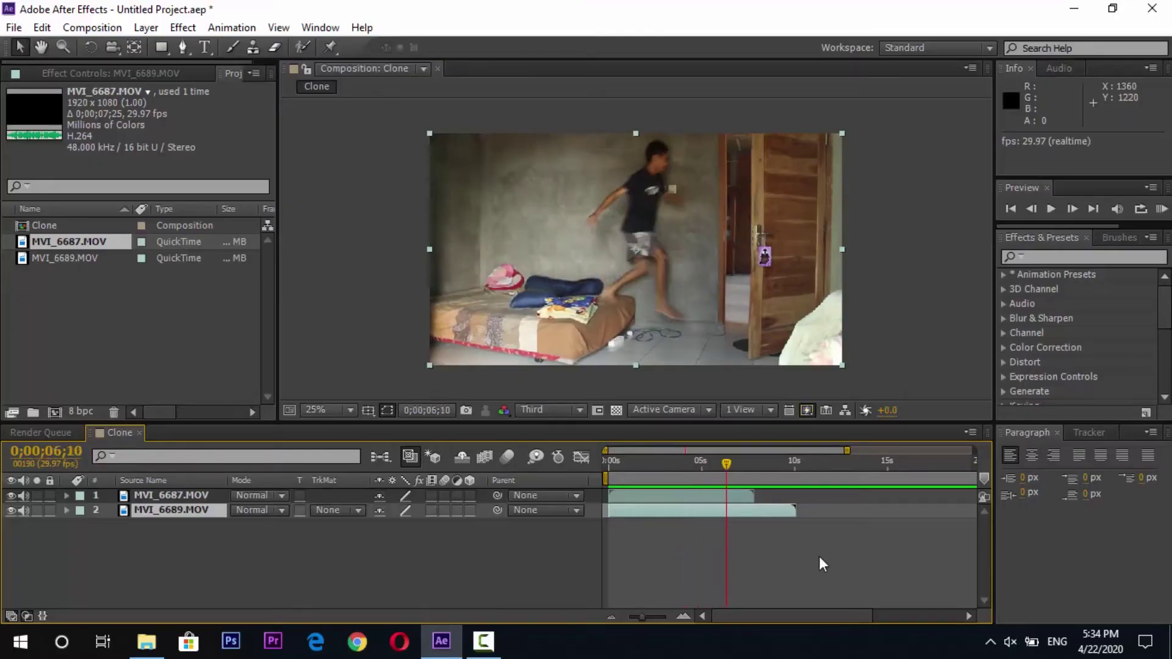
left_click(65, 497)
left_click(152, 538)
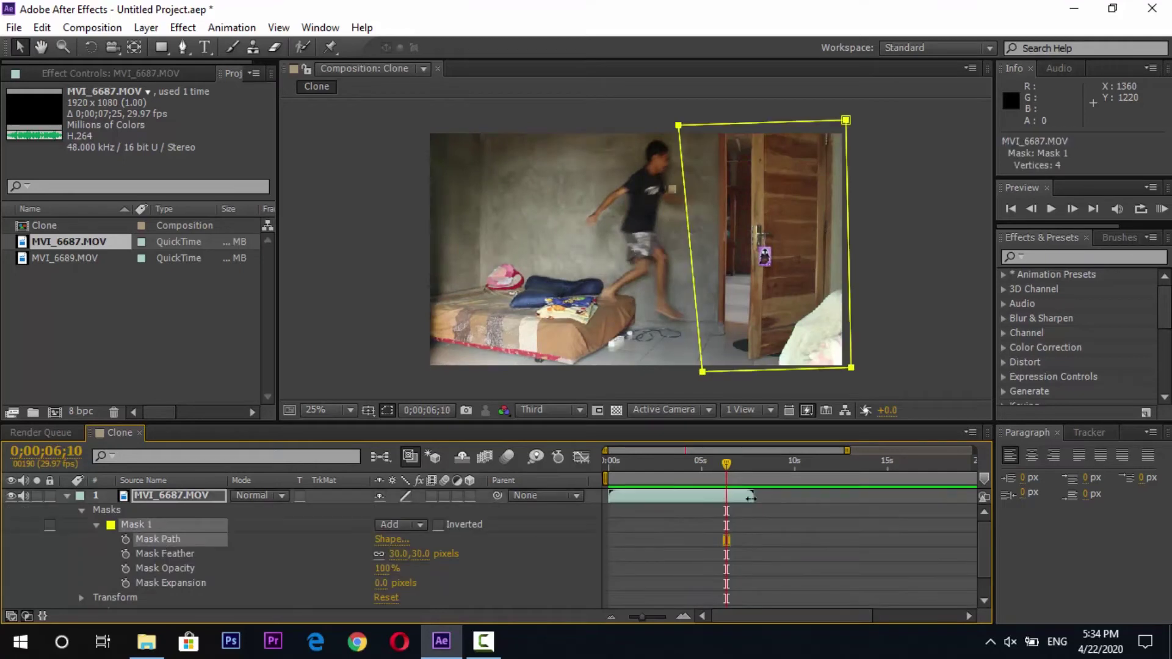
left_click_drag(722, 465, 724, 463)
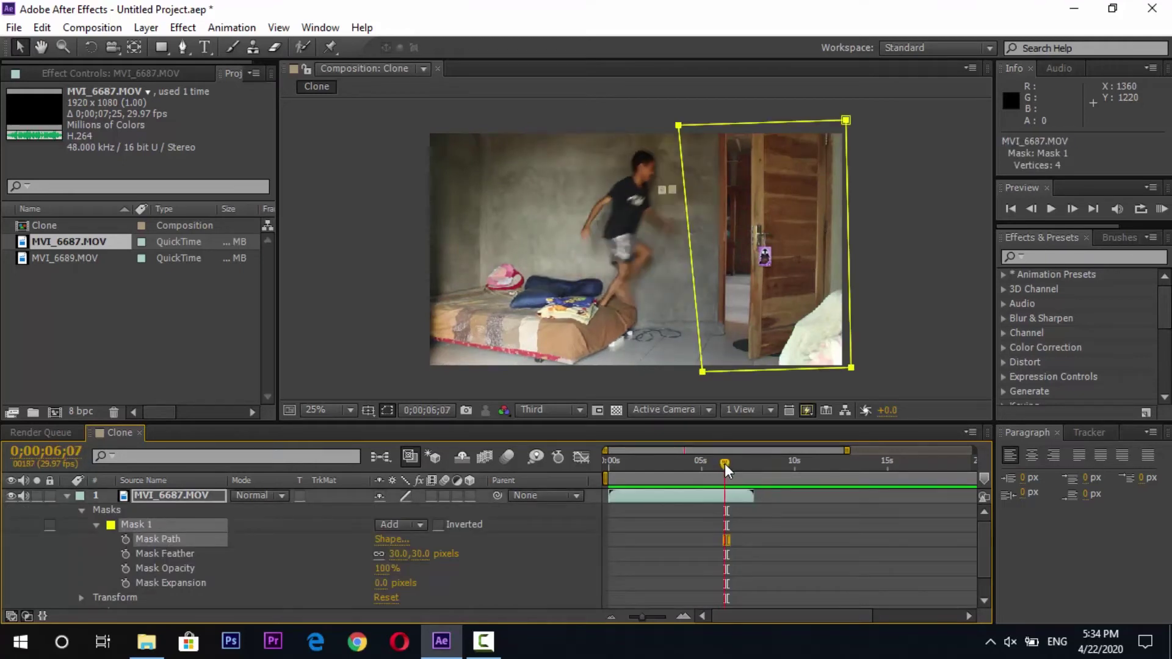
left_click(127, 539)
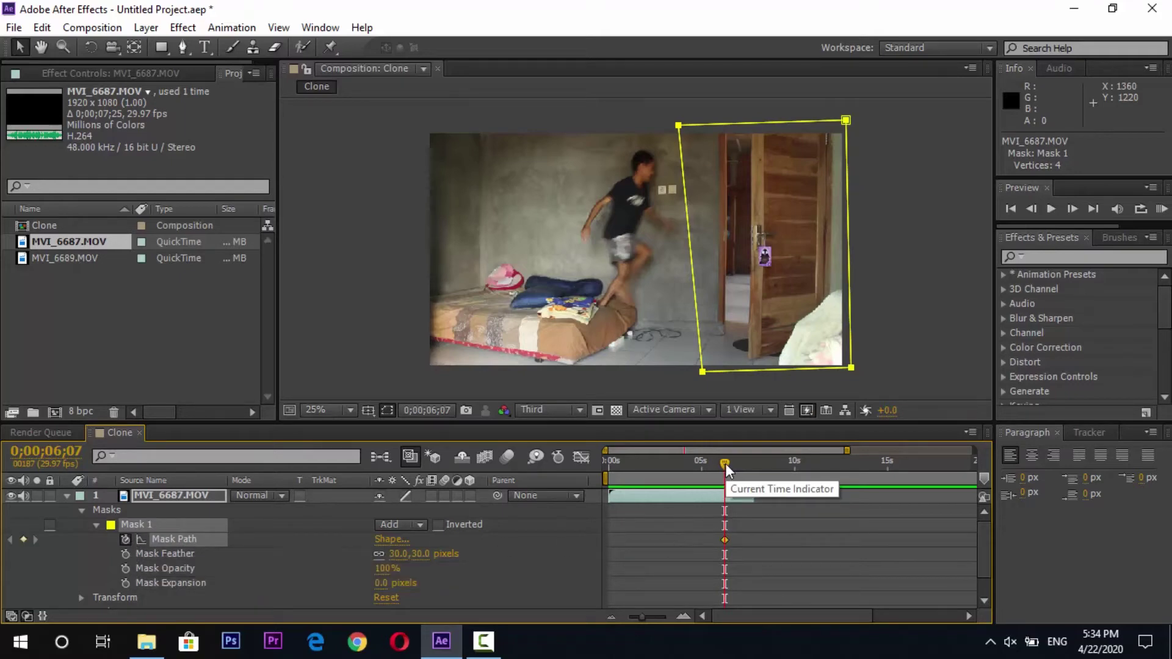
Move the first Mask Path keyframe earlier to 0;00;06;01 and return the current time to 0;00;06;07
left_click_drag(724, 463, 724, 464)
left_click(723, 538)
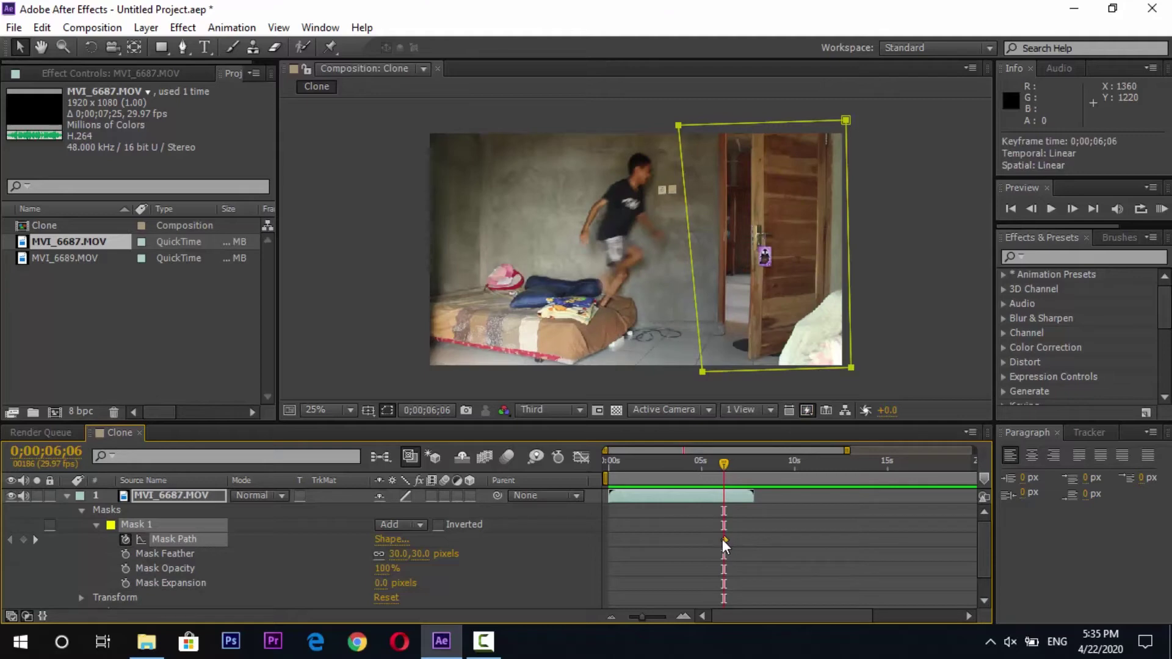
left_click_drag(723, 464, 725, 464)
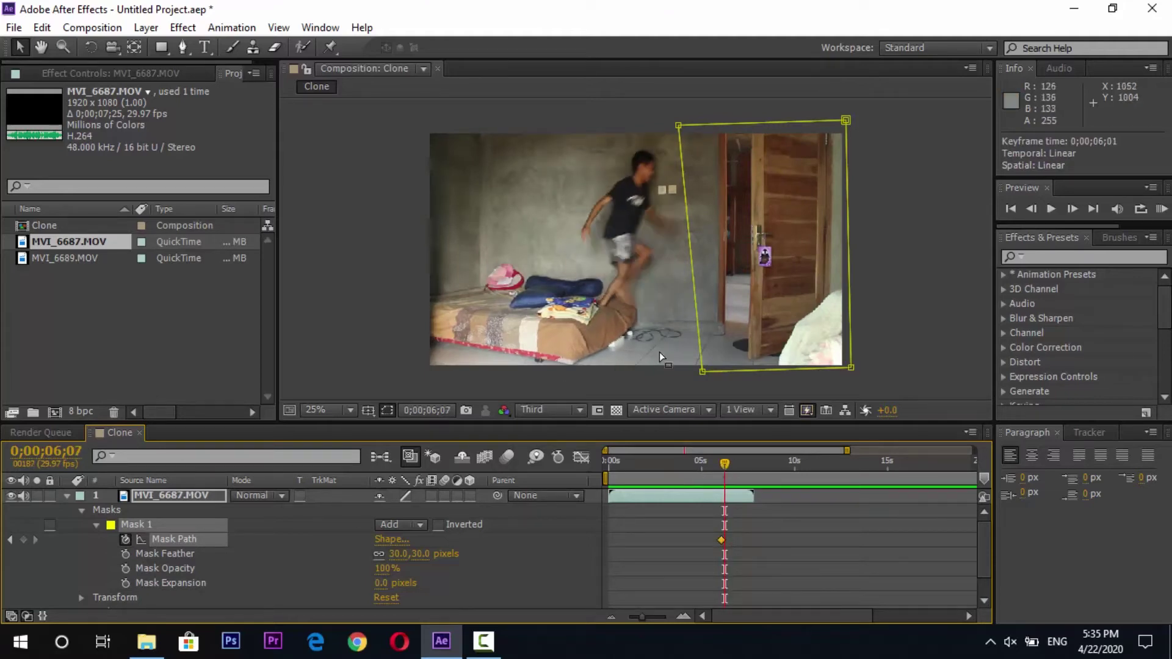
At 0;00;06;07, move Mask 1's upper-left vertex toward the door, away from the running figure
left_click(702, 371)
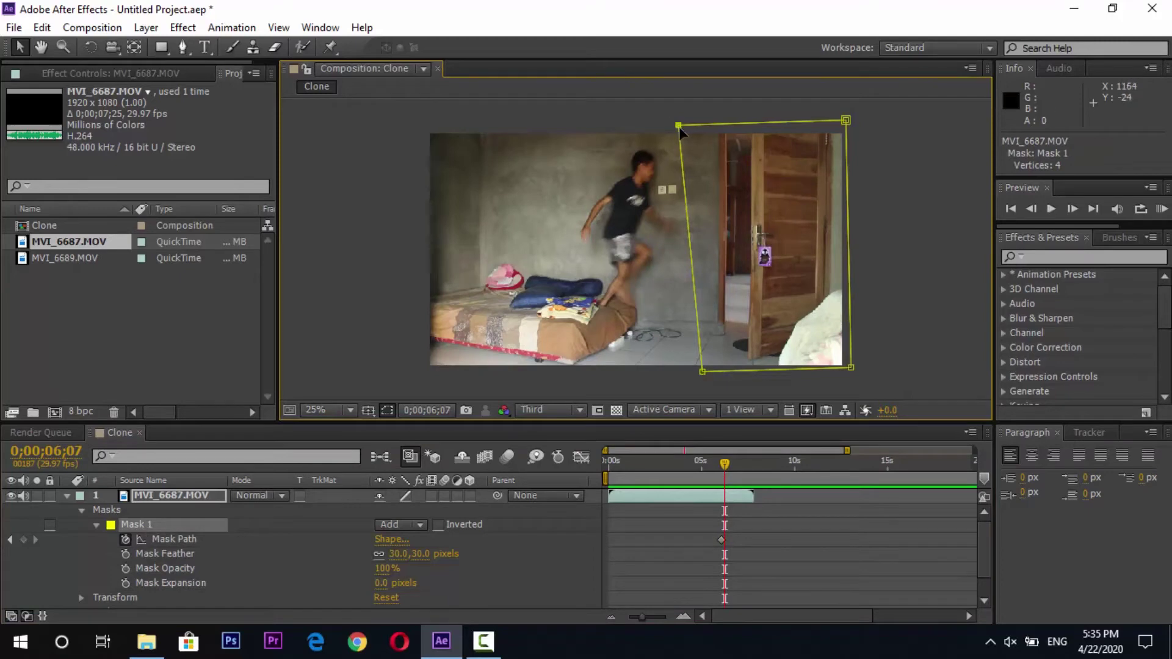
left_click_drag(680, 127, 693, 126)
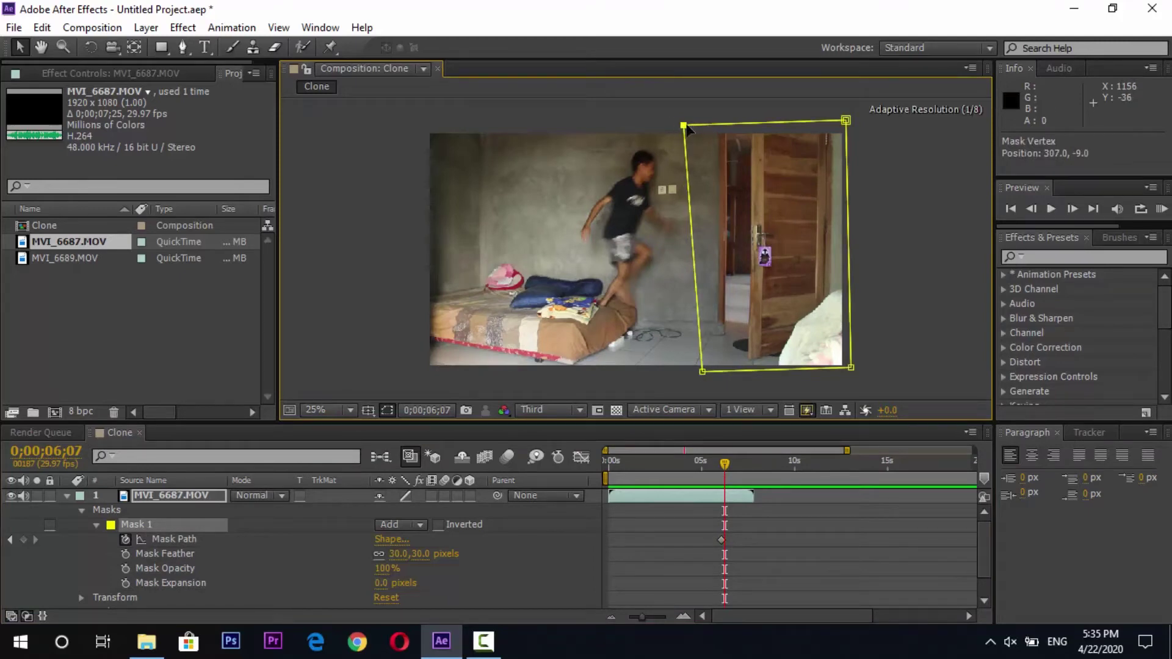
left_click_drag(686, 126, 693, 125)
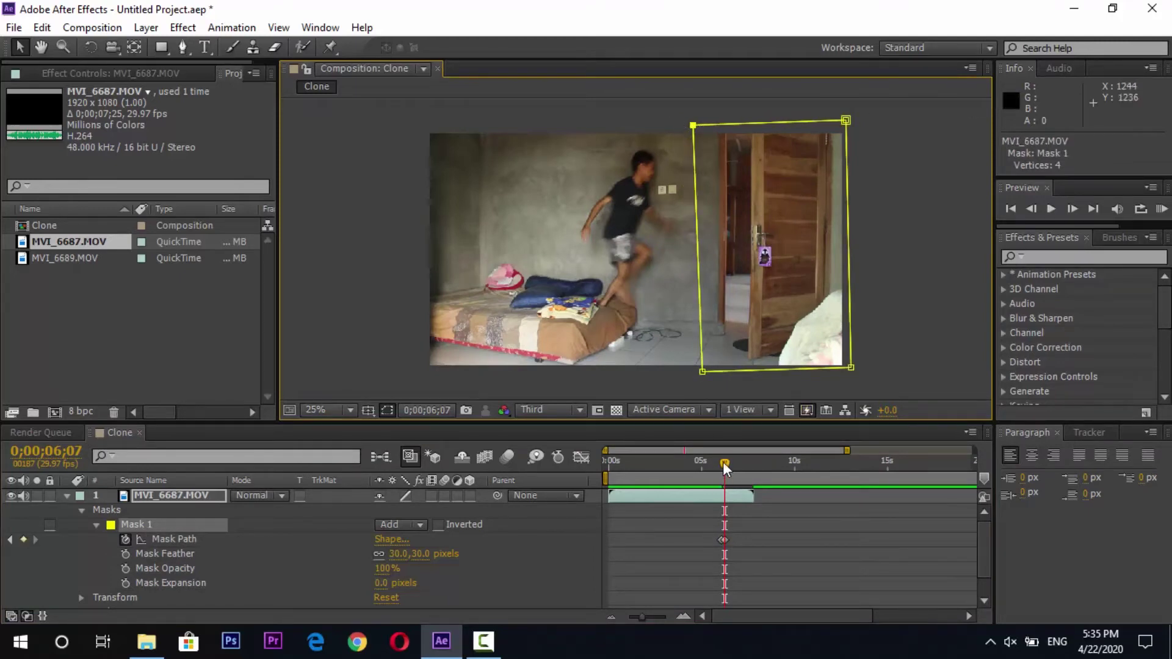
At 0;00;06;10, move Mask 1's lower-left and upper-left vertices closer to the door
left_click_drag(722, 461, 724, 461)
left_click_drag(702, 371, 719, 374)
left_click_drag(693, 125, 697, 126)
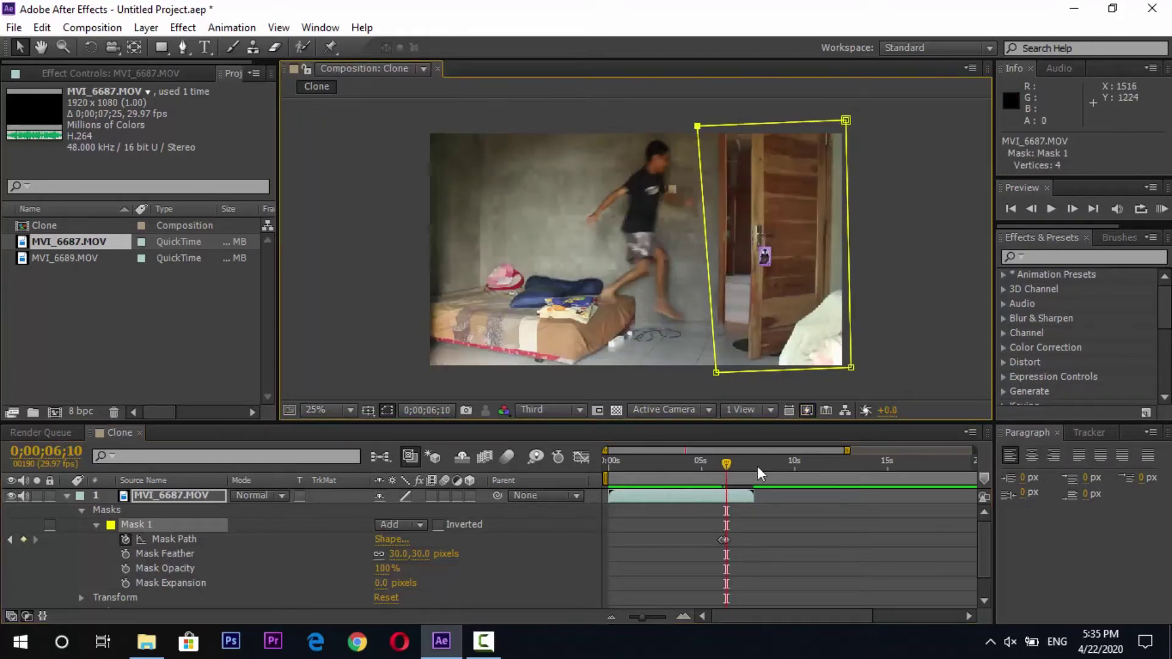
left_click_drag(727, 462, 729, 462)
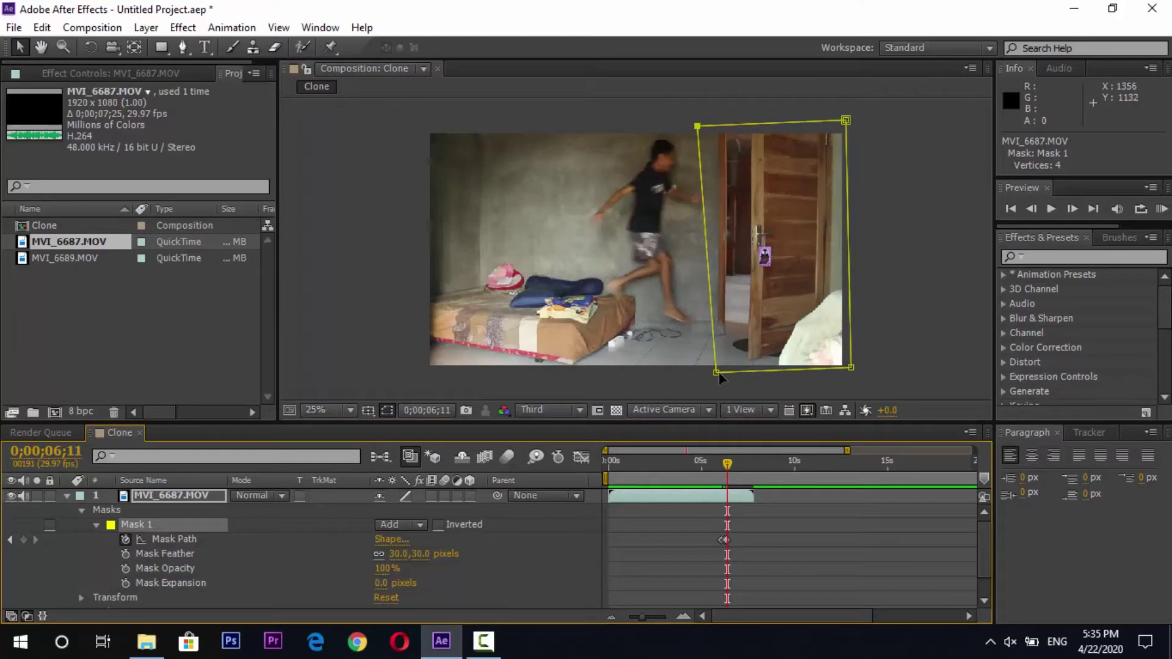
left_click_drag(698, 126, 697, 125)
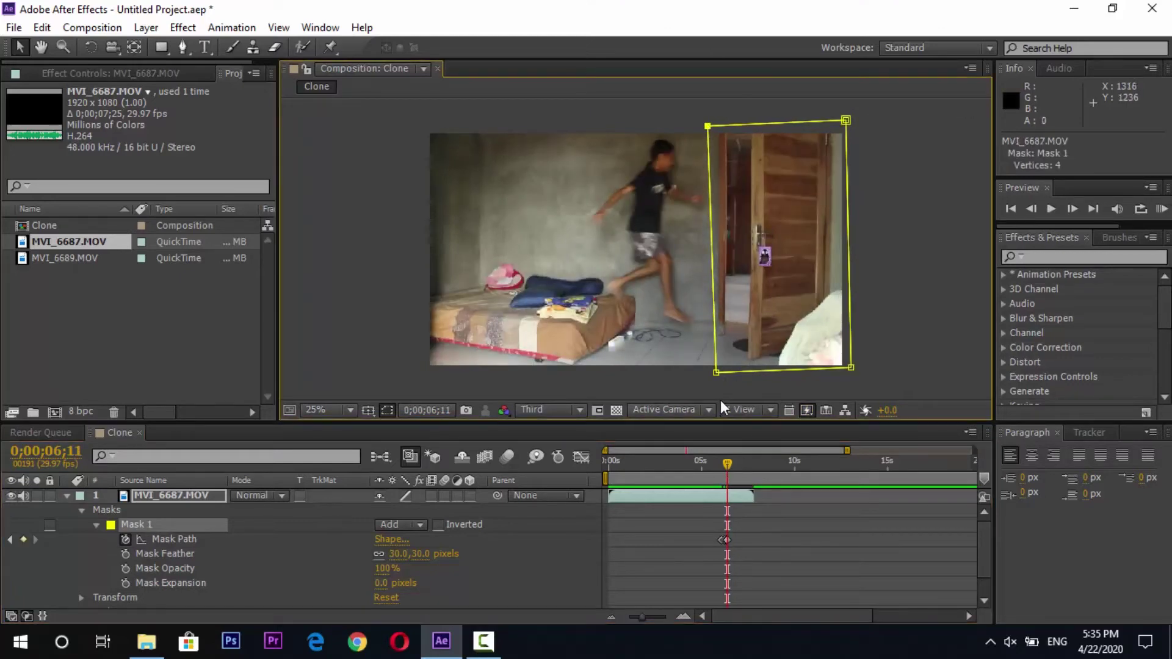
key("ctrl+z")
Move the Mask Path keyframe at 0;00;06;10 to 0;00;06;09, and at 0;00;06;10 shift the upper-left mask vertex toward the door
left_click_drag(726, 465, 725, 463)
left_click_drag(726, 462, 726, 463)
key("equal")
key("equal")
key("equal")
key("equal")
key("equal")
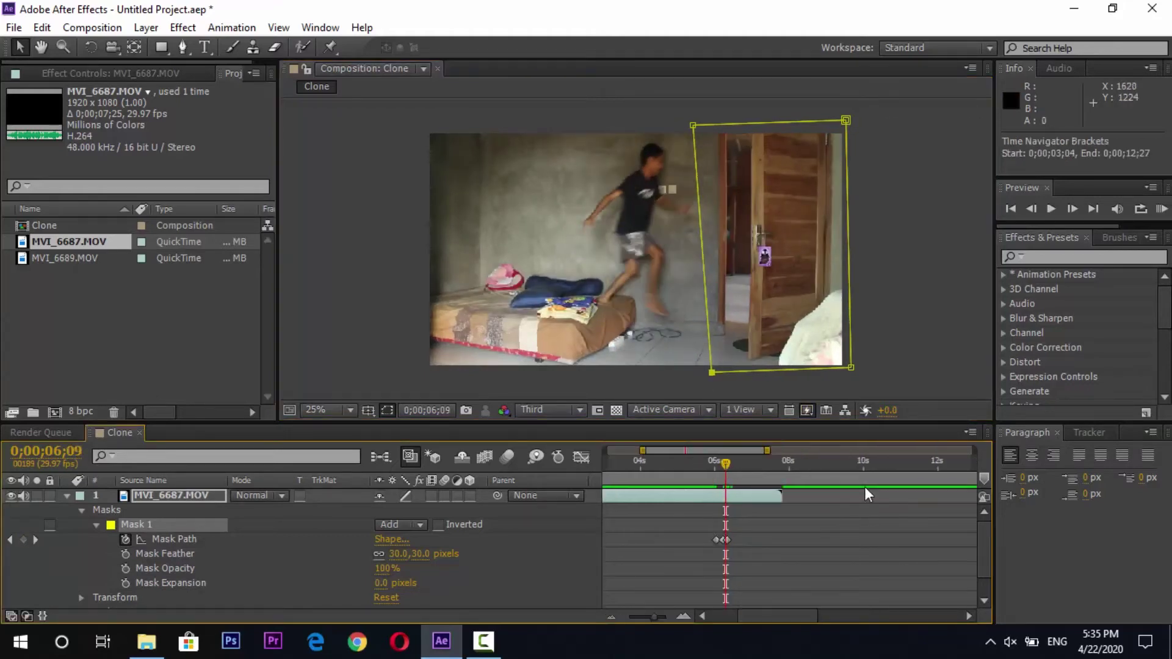
left_click(732, 465)
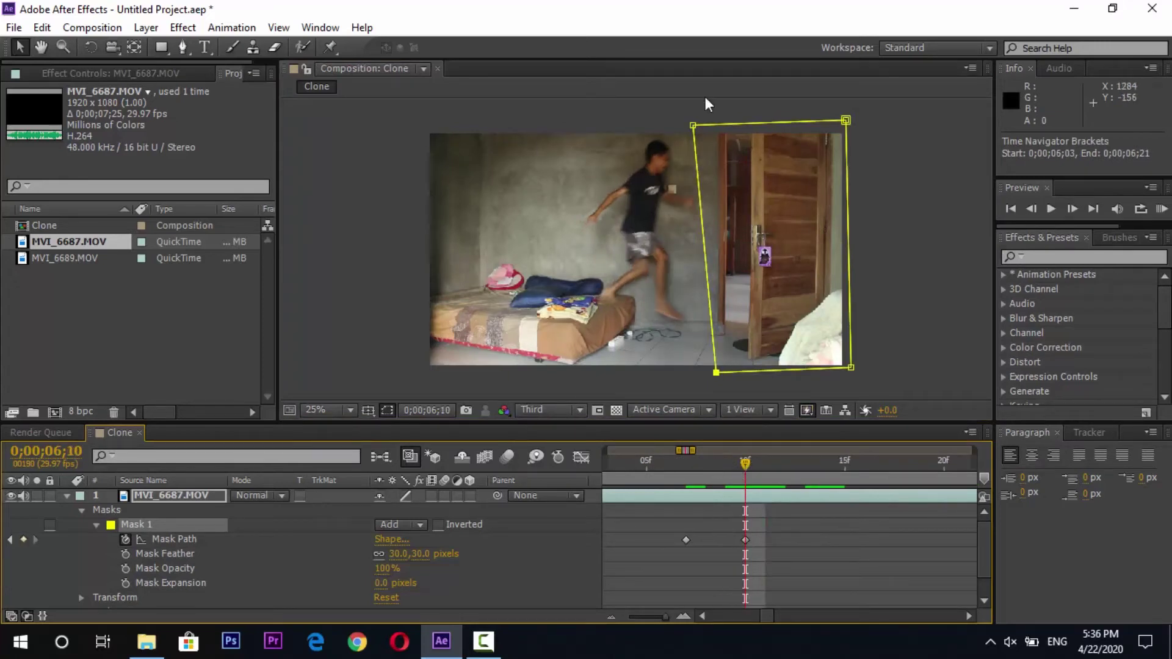
left_click(742, 540)
left_click_drag(745, 540, 725, 540)
left_click_drag(693, 125, 709, 125)
At 0;00;06;12, move Mask 1's upper-left and lower-left vertices to the left side of the door frame
left_click(754, 467)
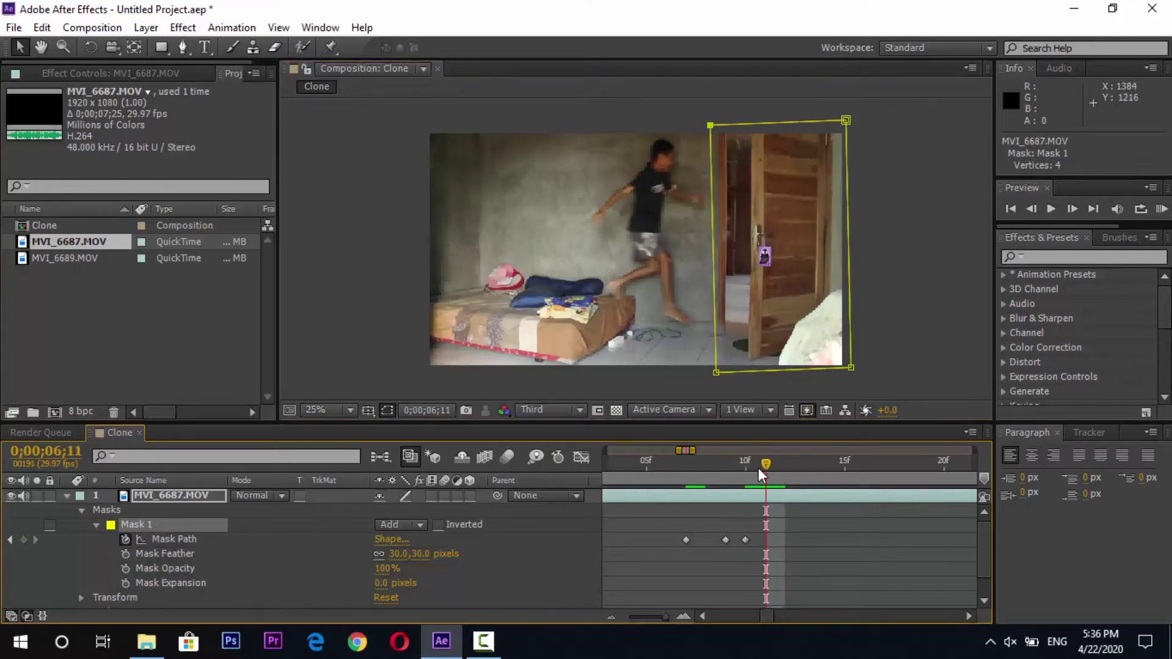
left_click(781, 468)
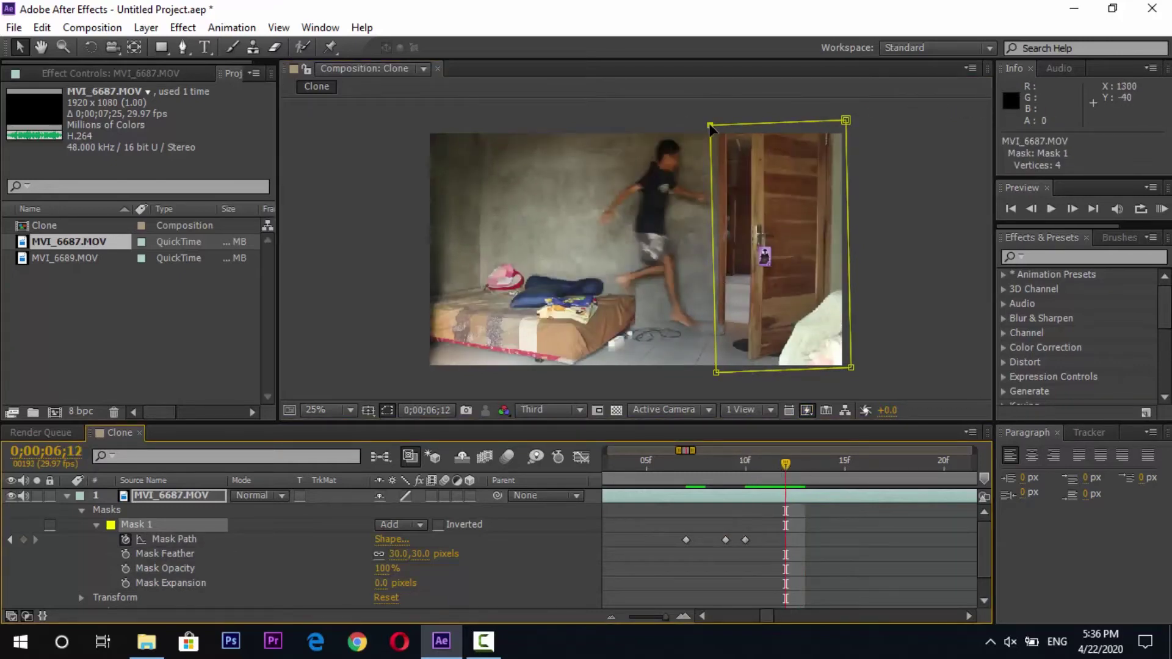
left_click_drag(710, 125, 720, 125)
left_click_drag(716, 371, 723, 371)
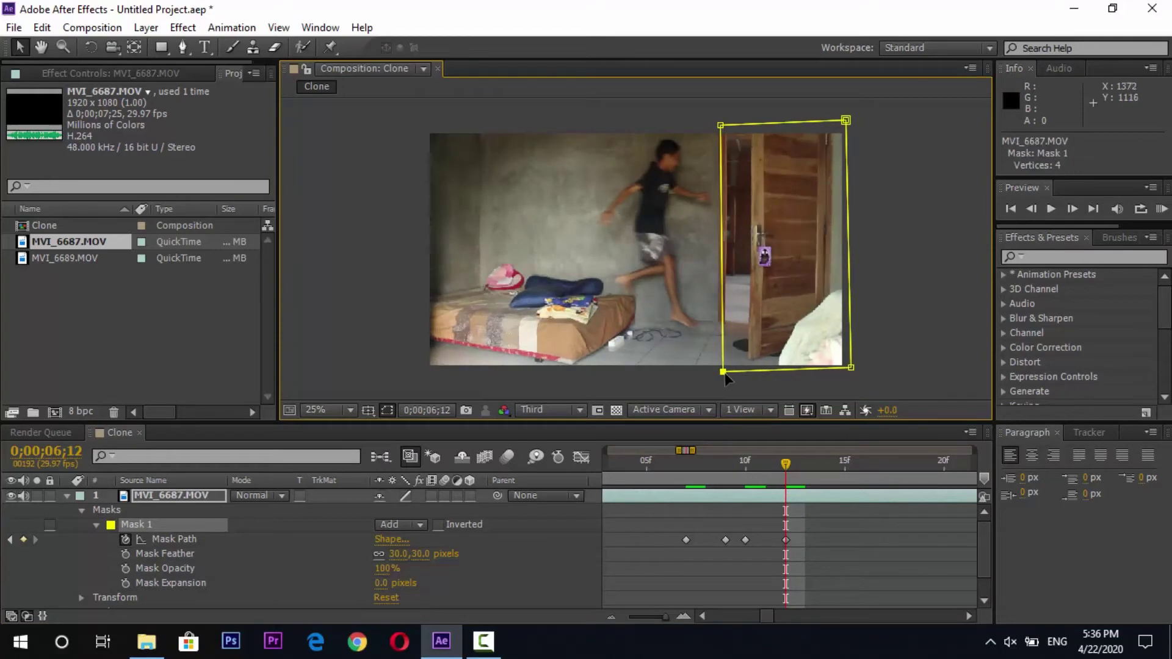
Shift Mask 1's upper-left vertex into the doorway at 0;00;06;13 and its lower-left vertex at 0;00;06;15
left_click(793, 466)
left_click_drag(727, 127, 737, 121)
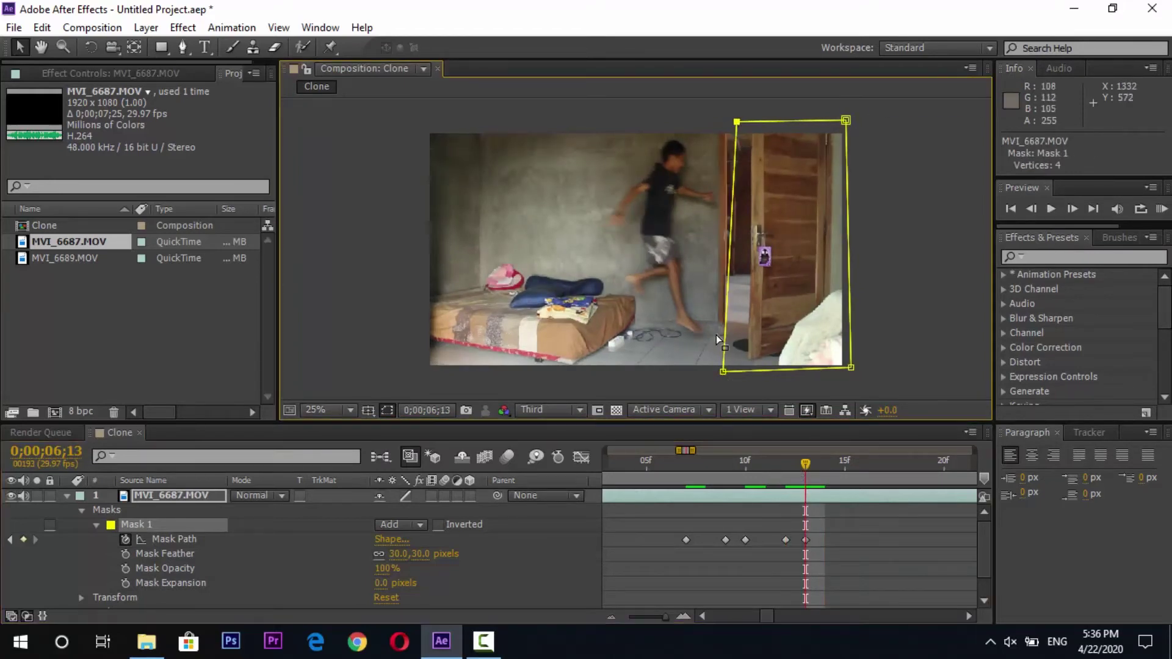
left_click(818, 466)
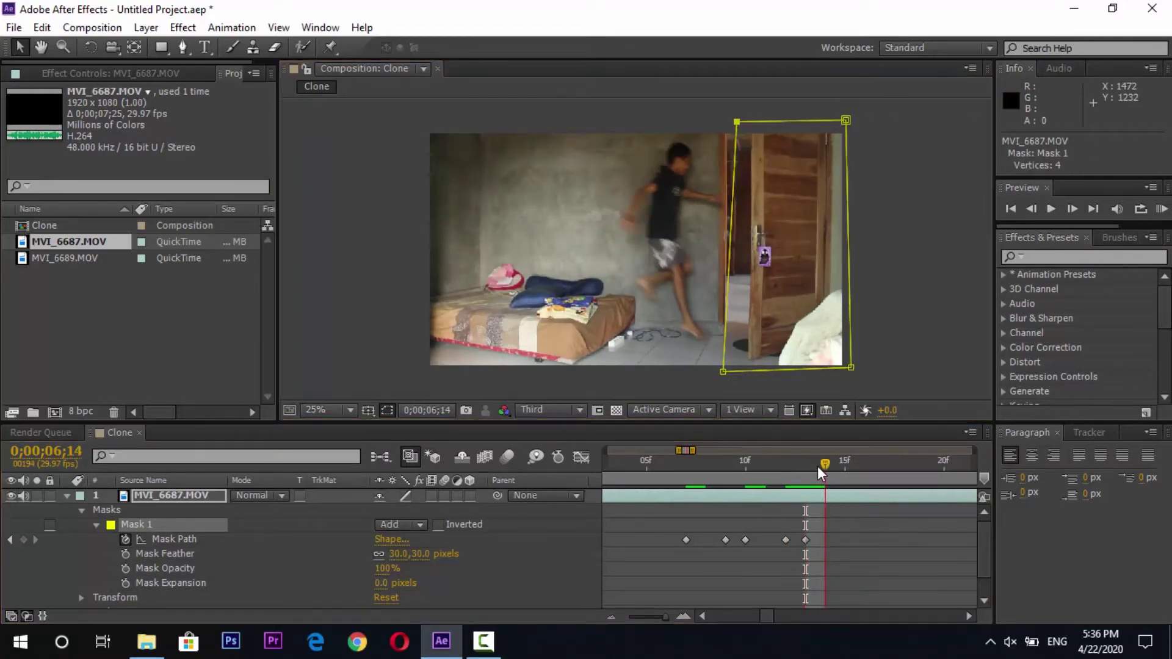
left_click(834, 464)
left_click_drag(723, 371, 742, 371)
scroll(929, 522, "down", 1)
scroll(929, 522, "up", 1)
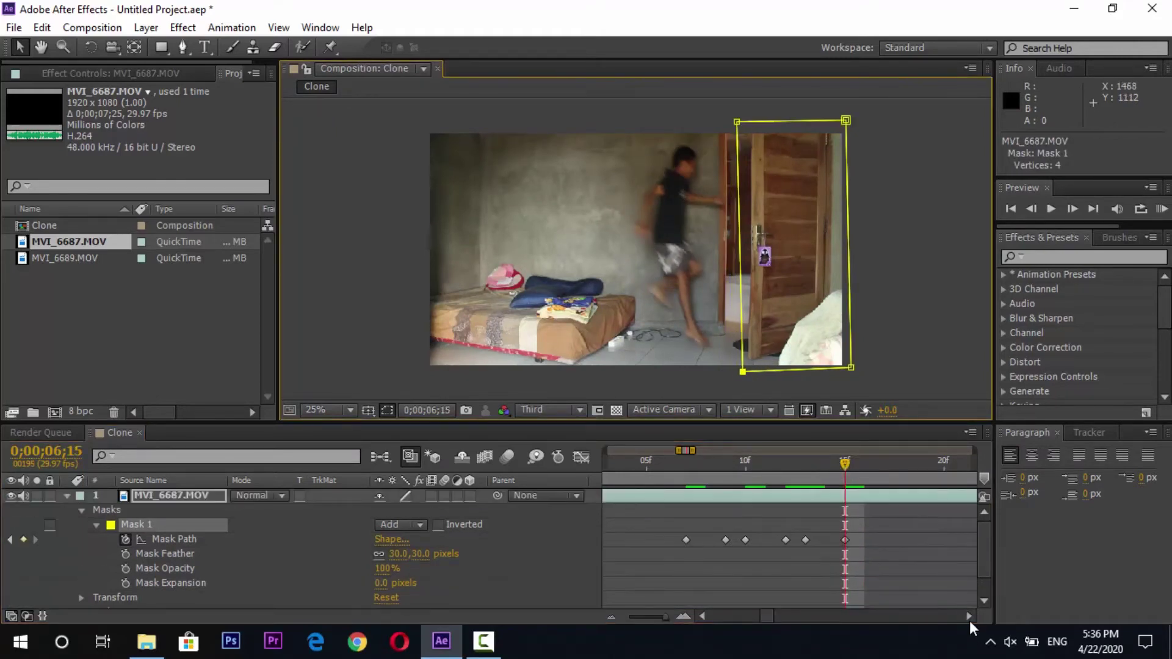
At 0;00;06;18, move Mask 1's upper-left vertex slightly closer to the edge of the open door
left_click(969, 616)
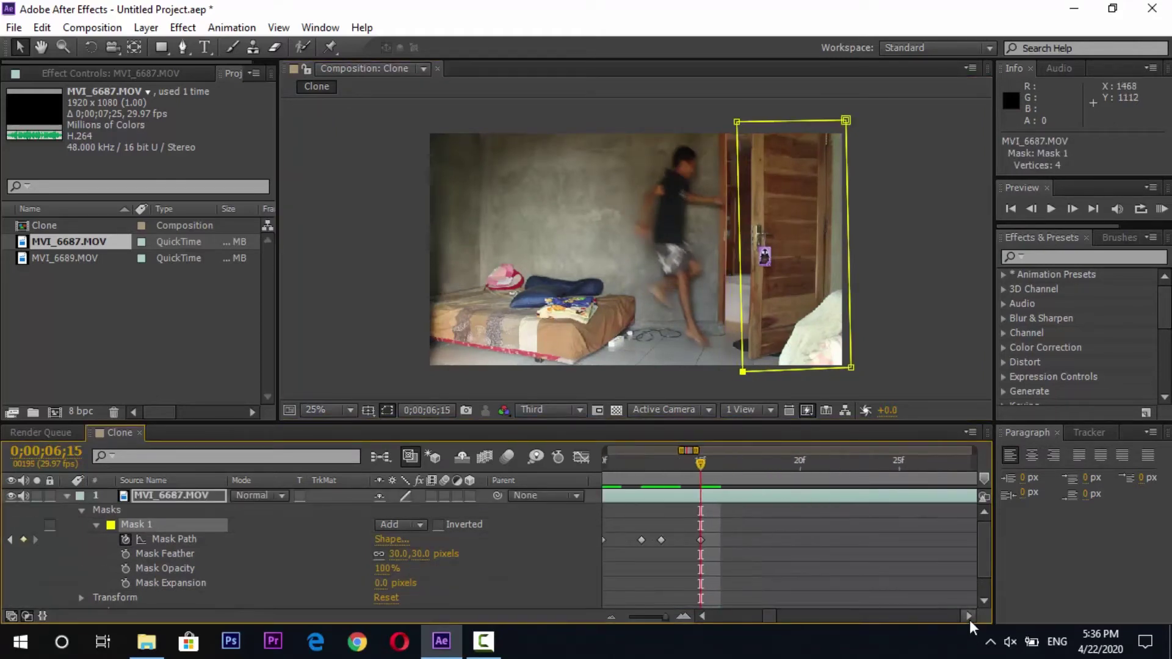
left_click(714, 468)
left_click(734, 467)
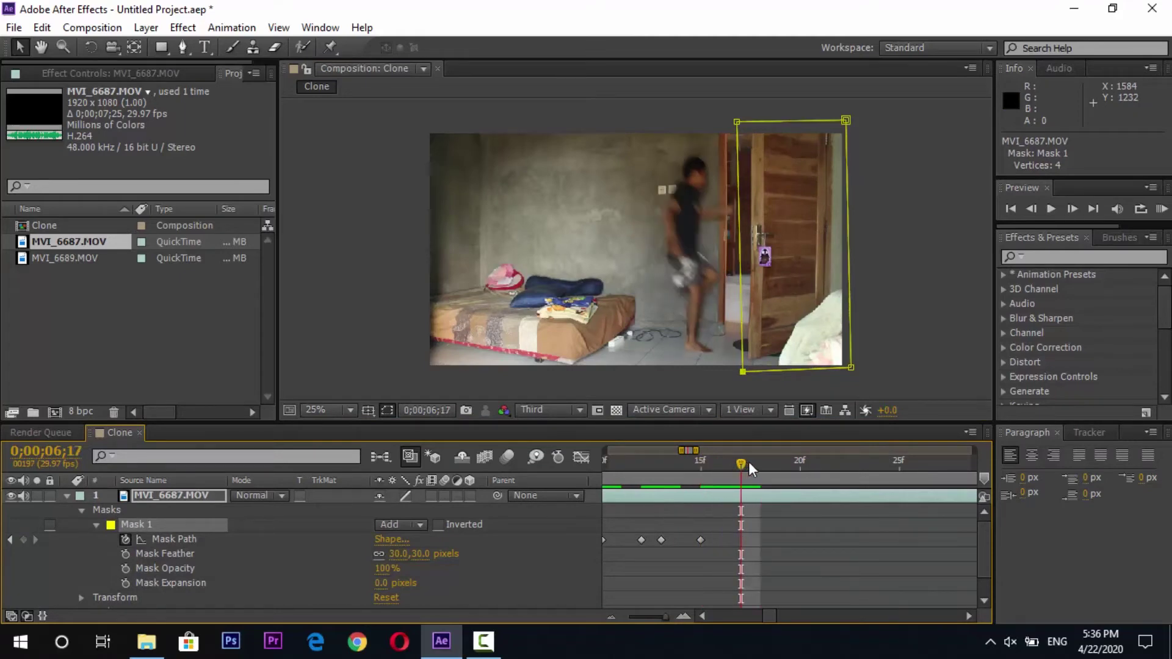
left_click(752, 463)
left_click_drag(738, 122, 745, 123)
At 0;00;06;20, move both left vertices of Mask 1 onto the edge of the open door
left_click(771, 465)
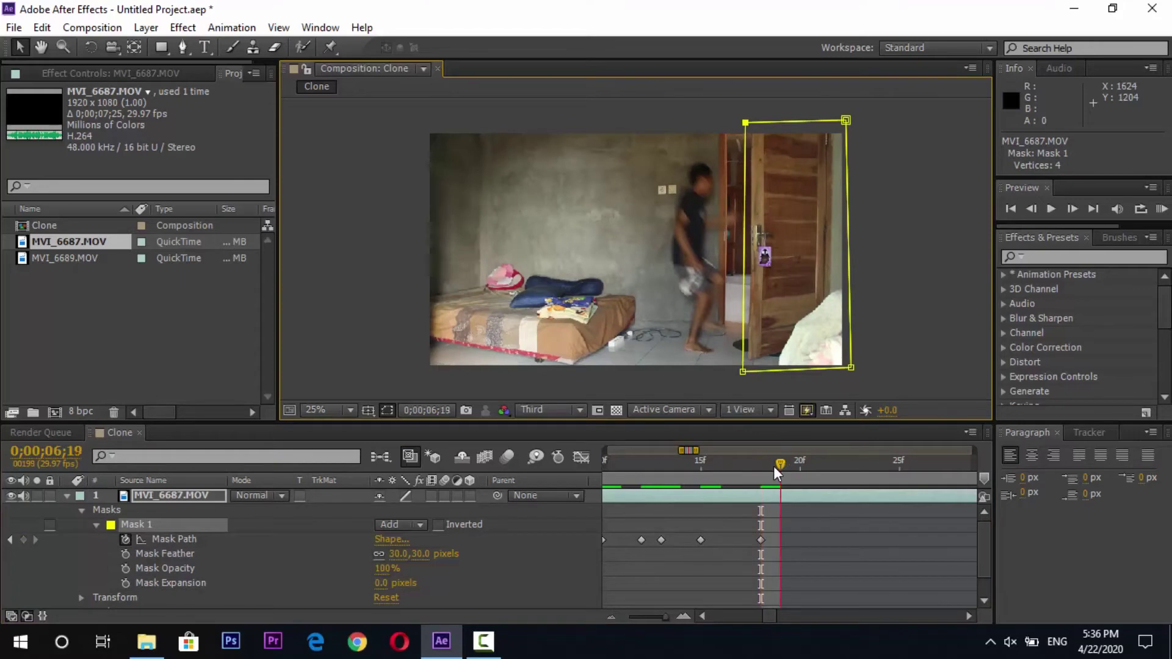
left_click(793, 462)
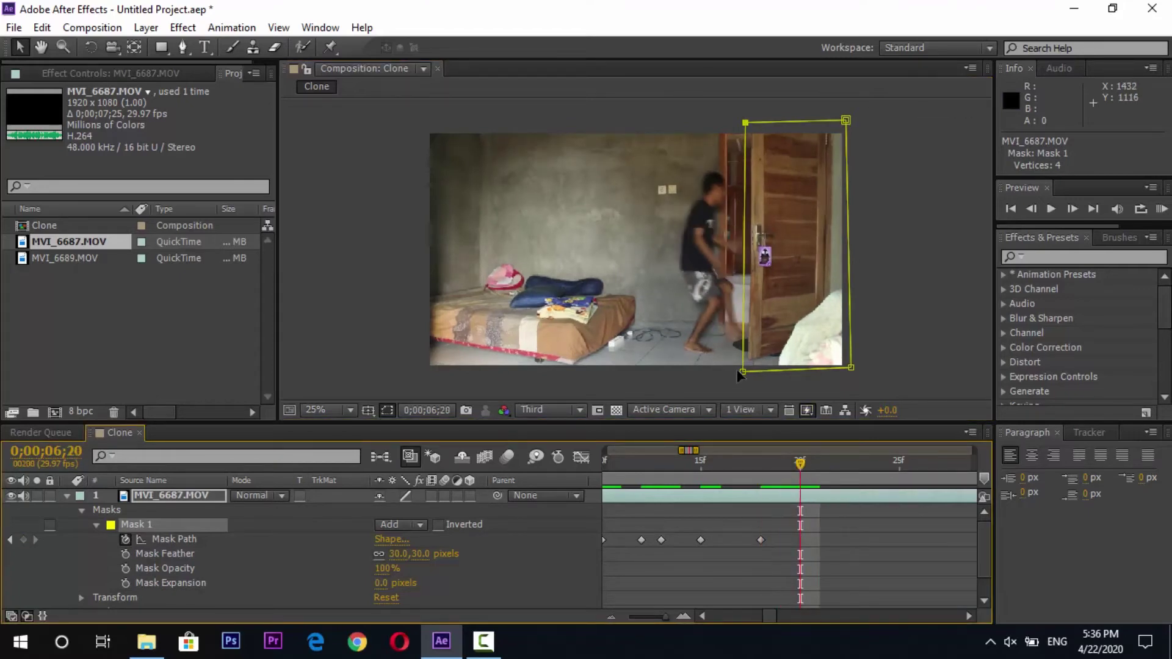
left_click_drag(742, 371, 755, 373)
left_click_drag(745, 123, 757, 124)
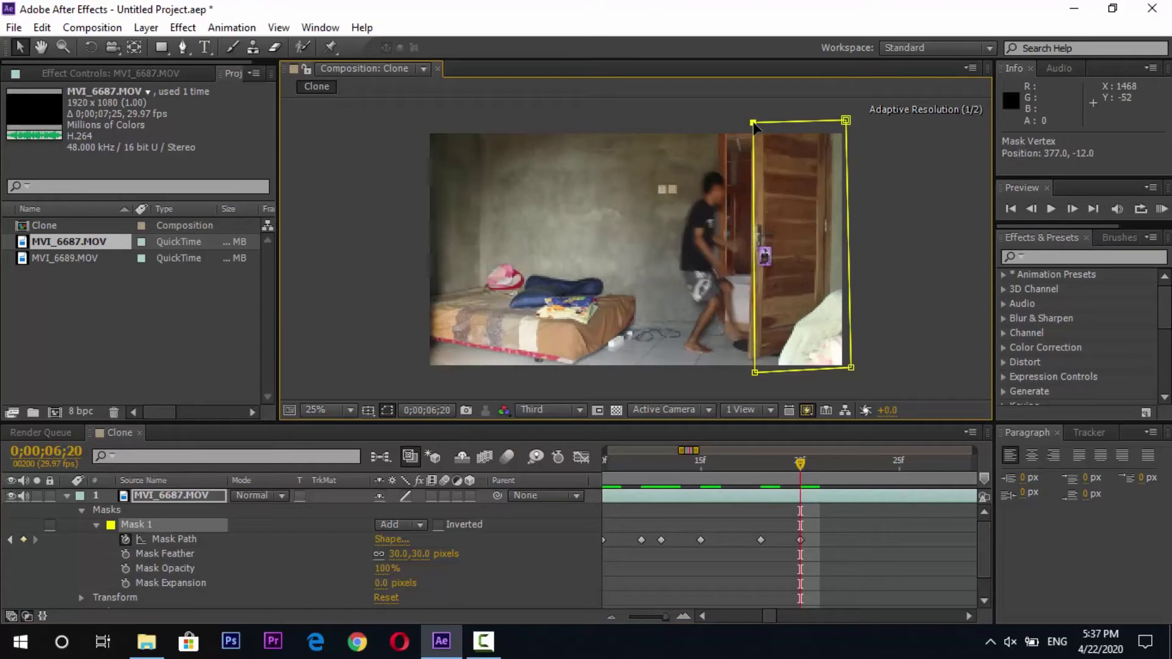
Collapse MVI_6687.MOV's layer properties and play the composition to check the animated mask
left_click(813, 461)
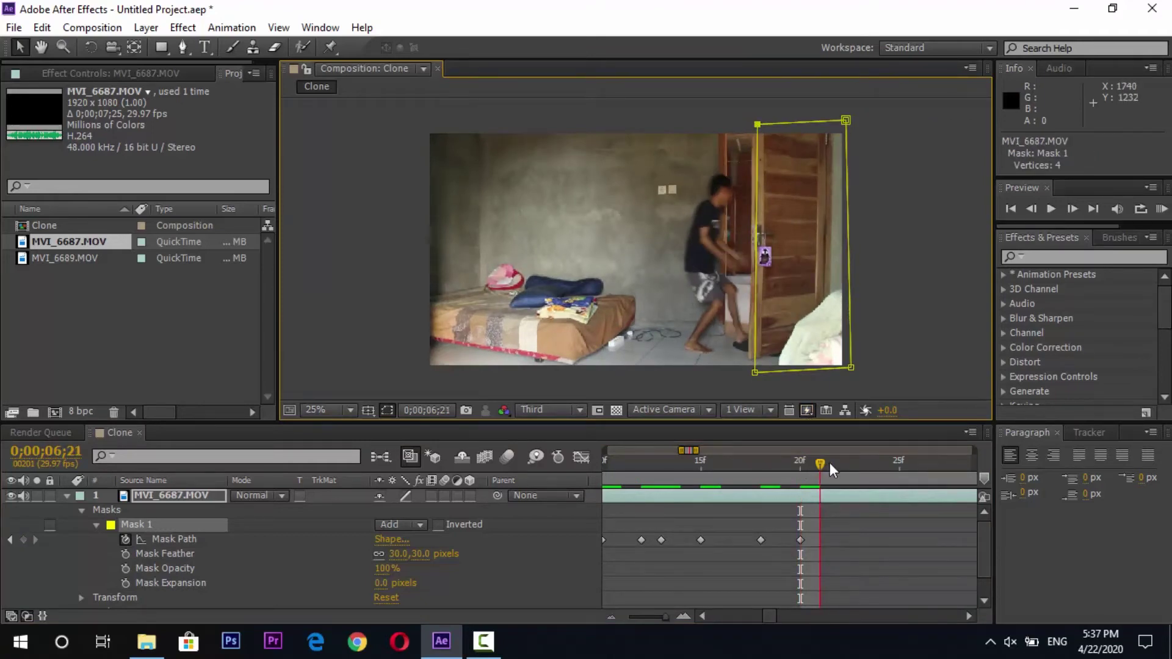
scroll(857, 528, "down", 6)
left_click(67, 495)
scroll(714, 568, "up", 2)
key("space")
scroll(729, 578, "up", 2)
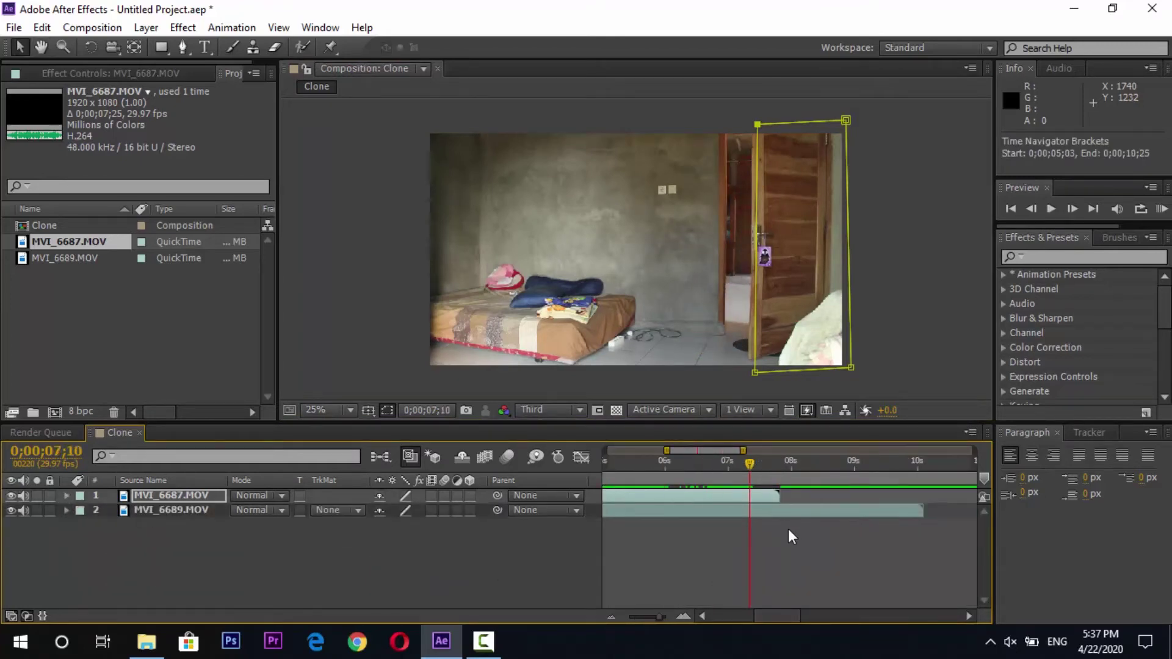
Split the lower MVI_6689.MOV layer at 0;00;05;20, just before the figure starts running off the bed
left_click(611, 510)
left_click_drag(749, 463, 676, 462)
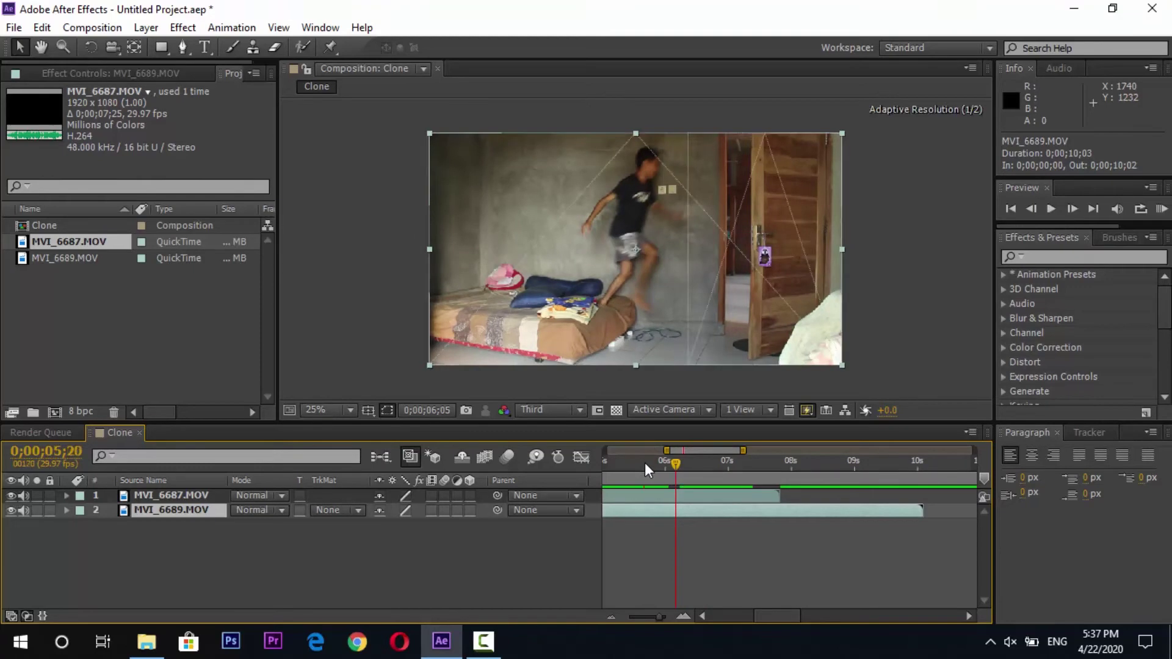
left_click(645, 462)
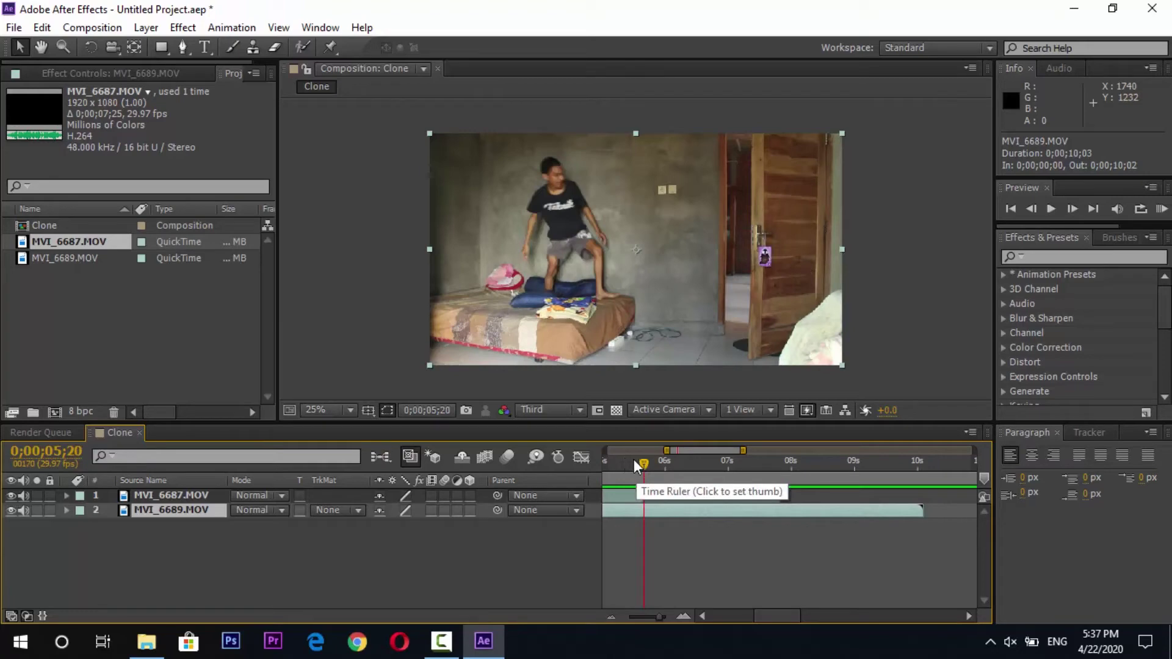
left_click(629, 458)
left_click_drag(632, 454, 642, 456)
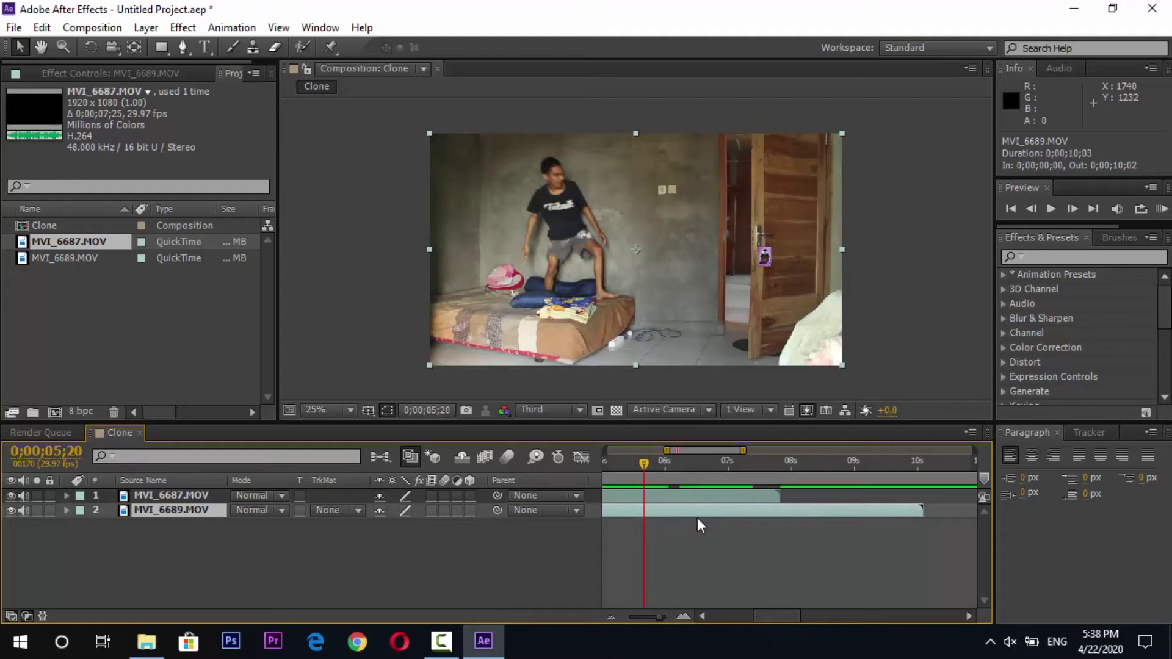
left_click(244, 317)
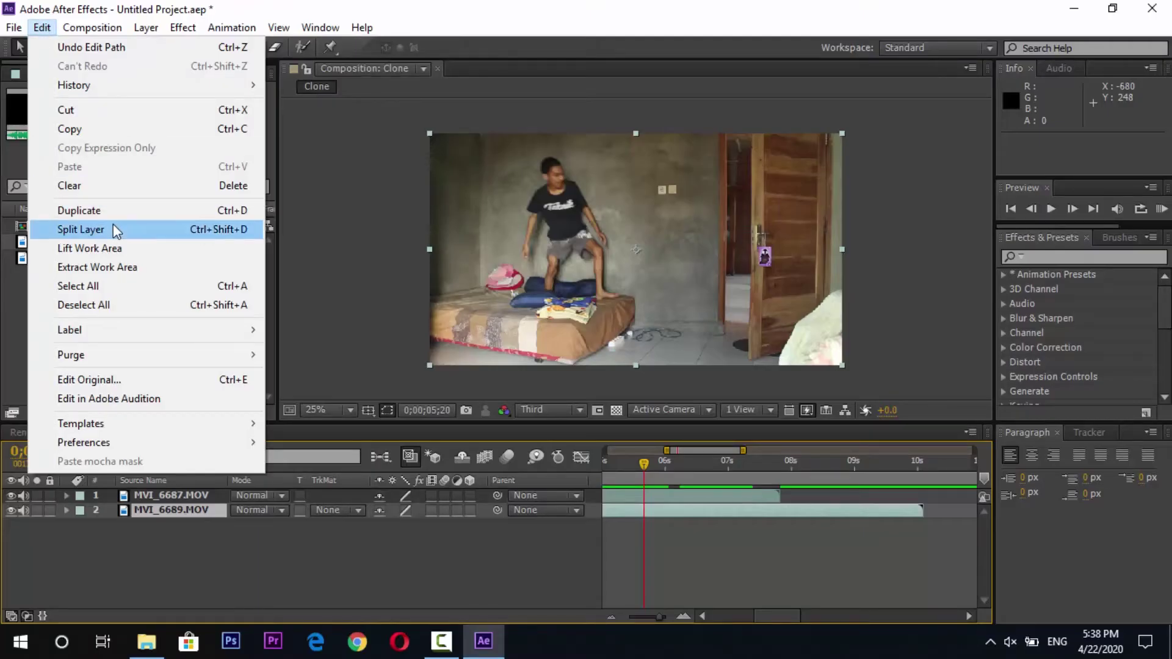
left_click(112, 226)
Split the trailing part of MVI_6689.MOV again at 0;00;07;10
left_click_drag(643, 461, 750, 453)
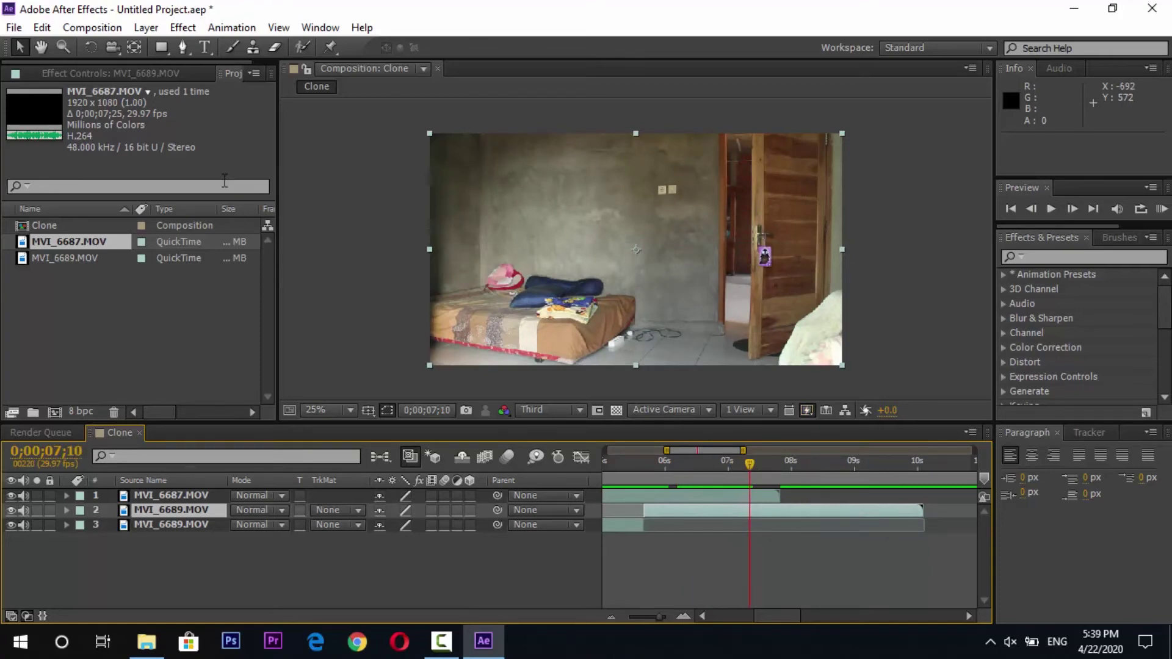
left_click(41, 27)
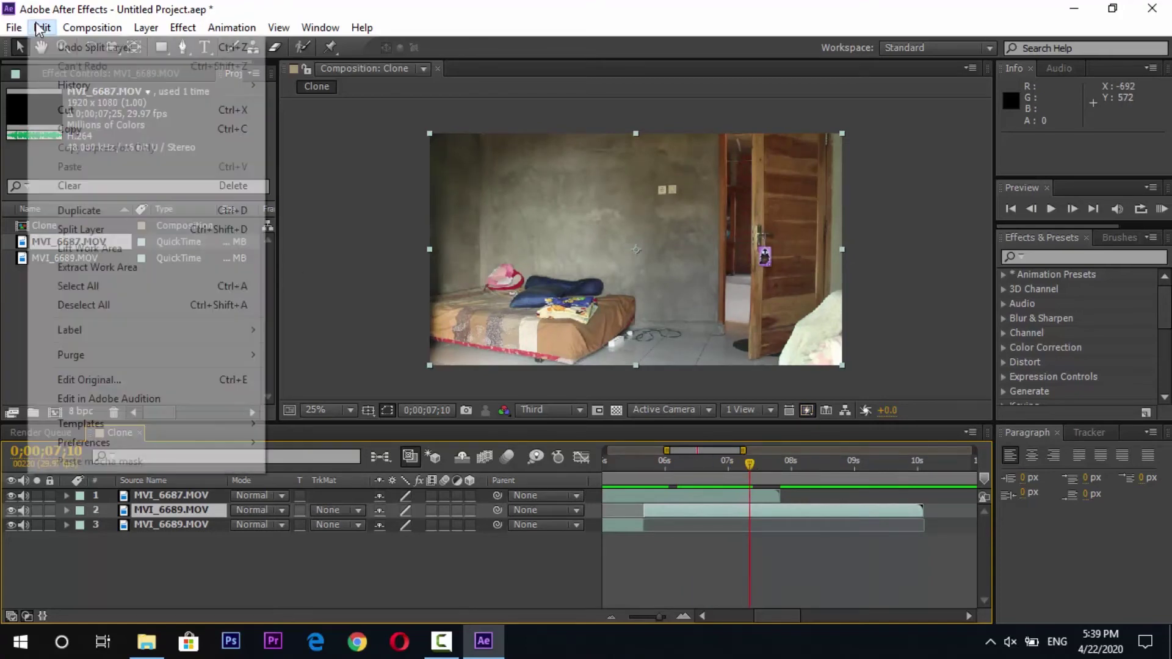
left_click(117, 233)
Time-stretch the middle MVI_6689.MOV segment on layer 3 with a stretch factor of 13
left_click(755, 462)
left_click_drag(757, 464, 779, 465)
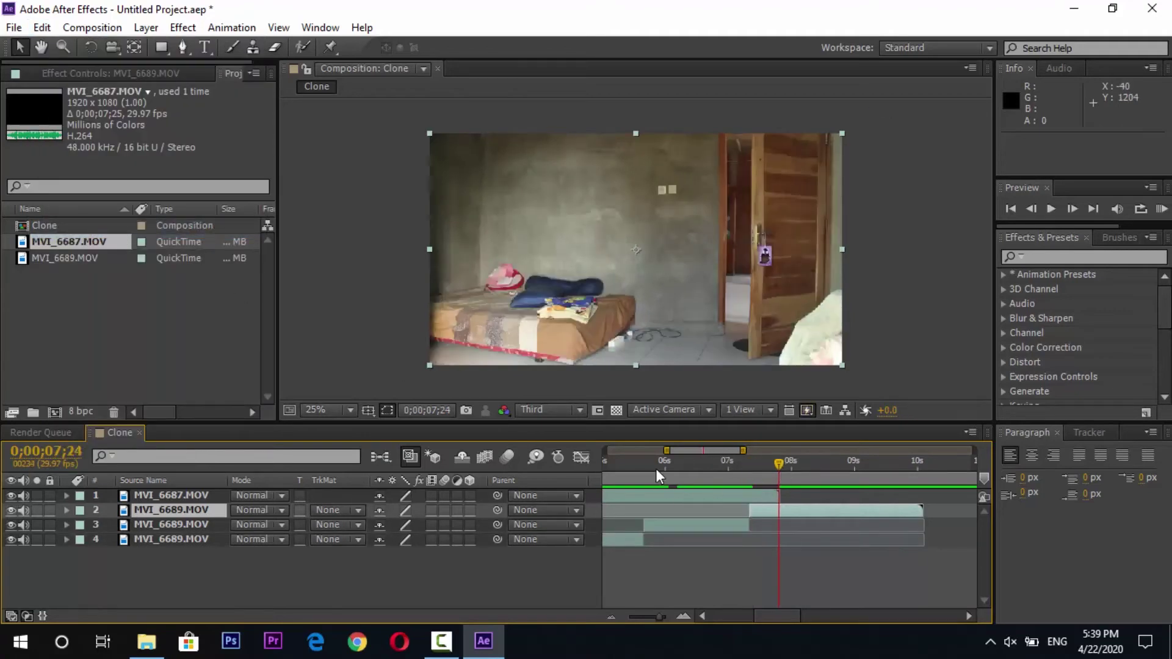
right_click(701, 525)
mouse_move(732, 167)
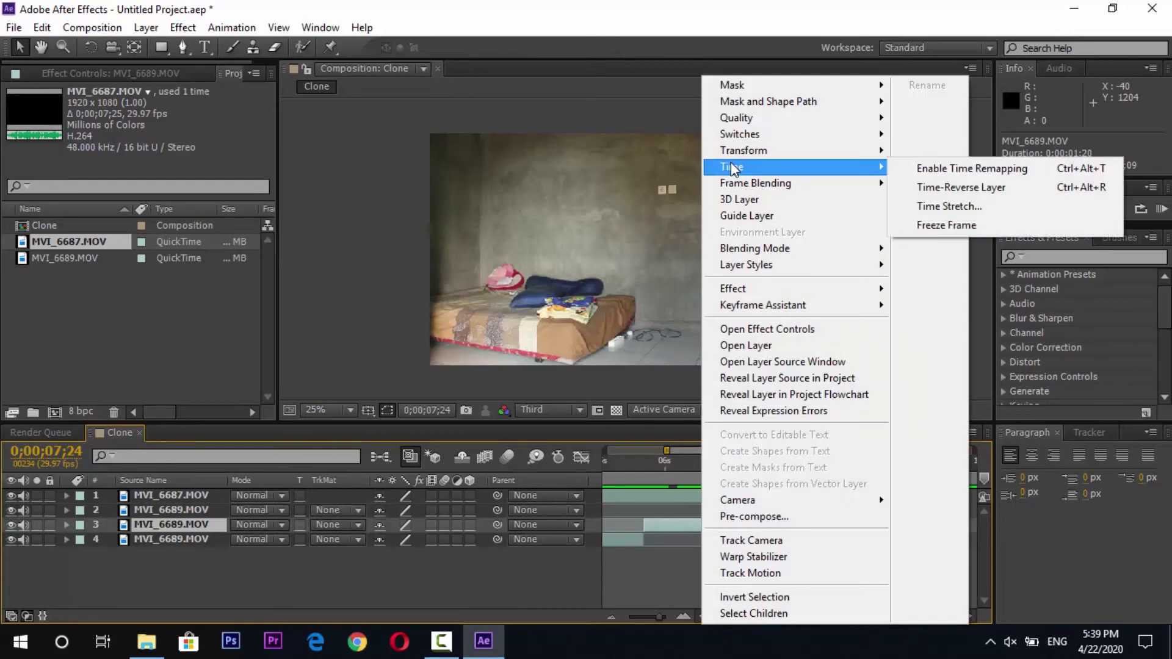
left_click(1001, 208)
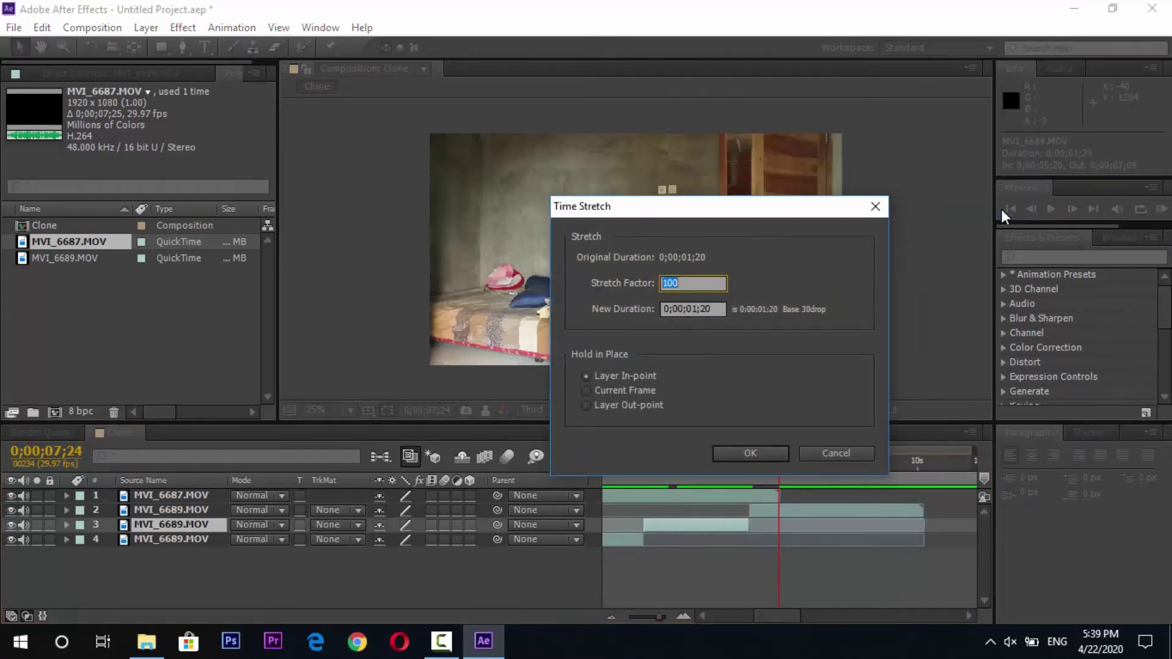
type("13")
key("Return")
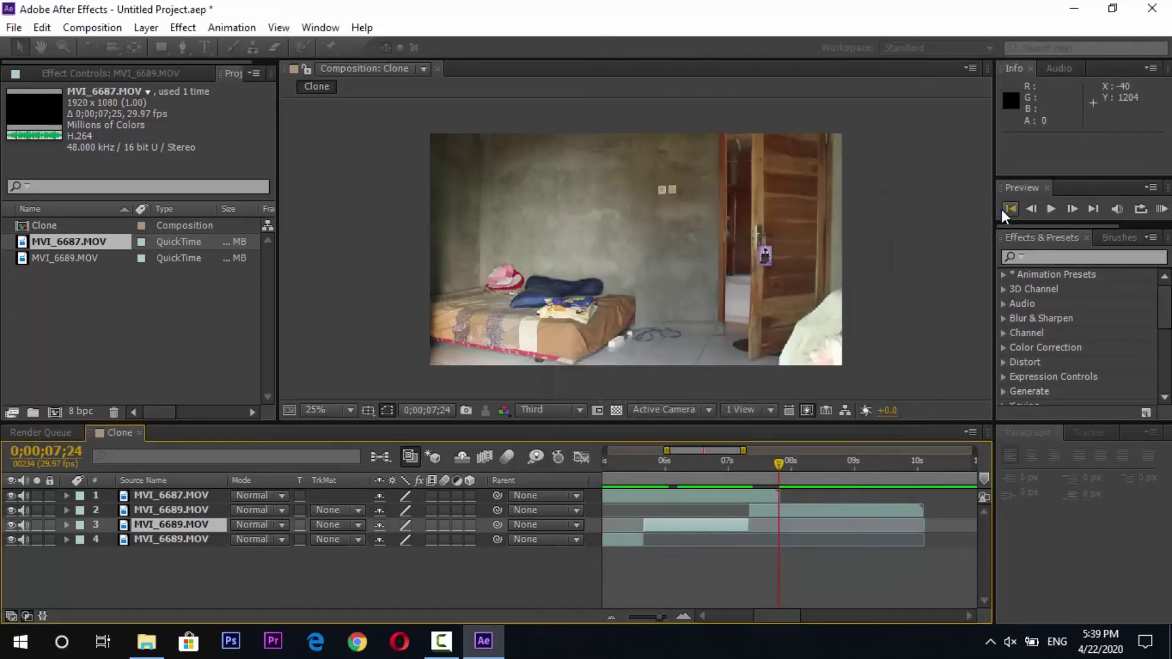
Move the last MVI_6689.MOV segment on layer 2 earlier to start at 0;00;05;27 and play the sped-up passage
left_click_drag(756, 511, 671, 505)
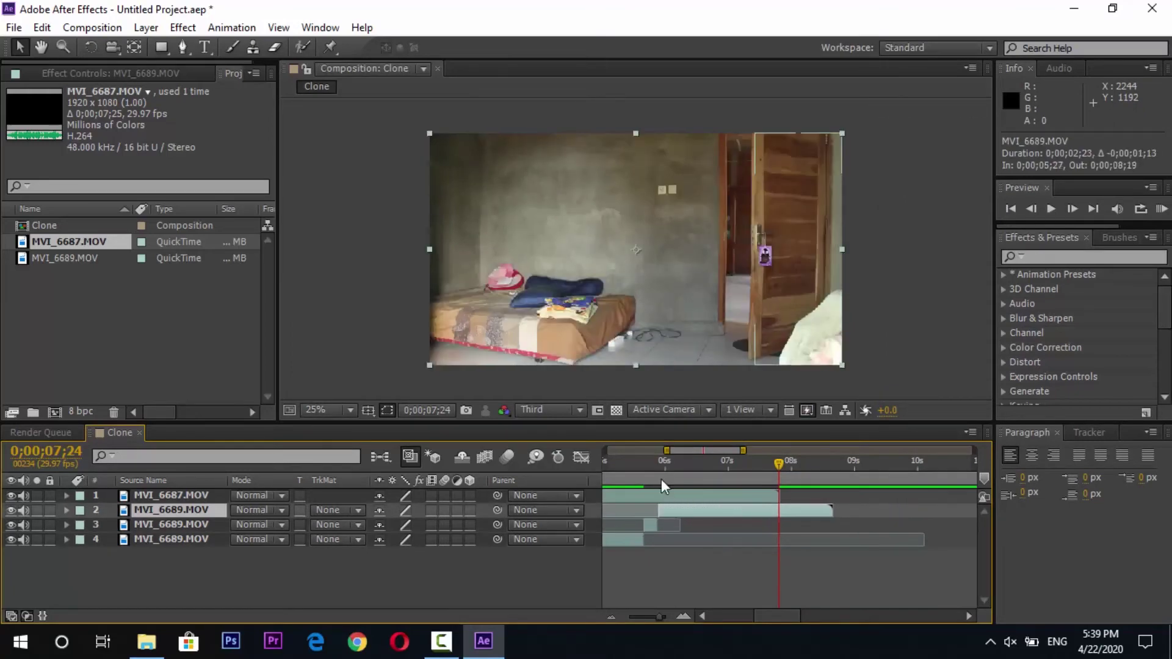
left_click(650, 461)
left_click_drag(636, 461, 633, 461)
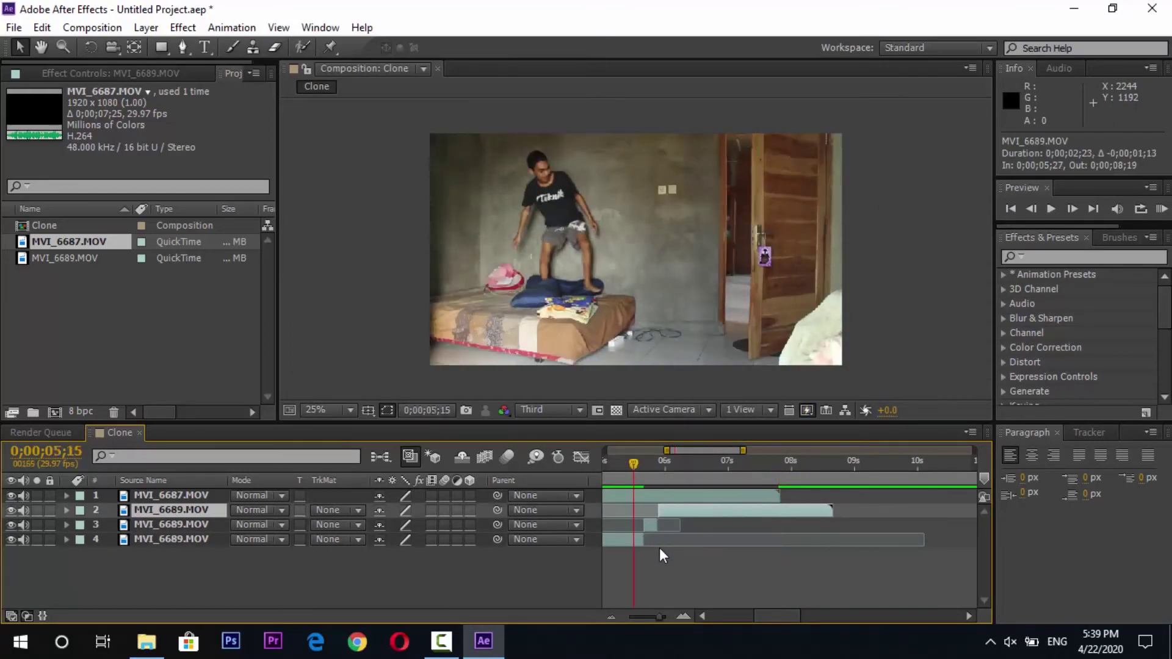
key("space")
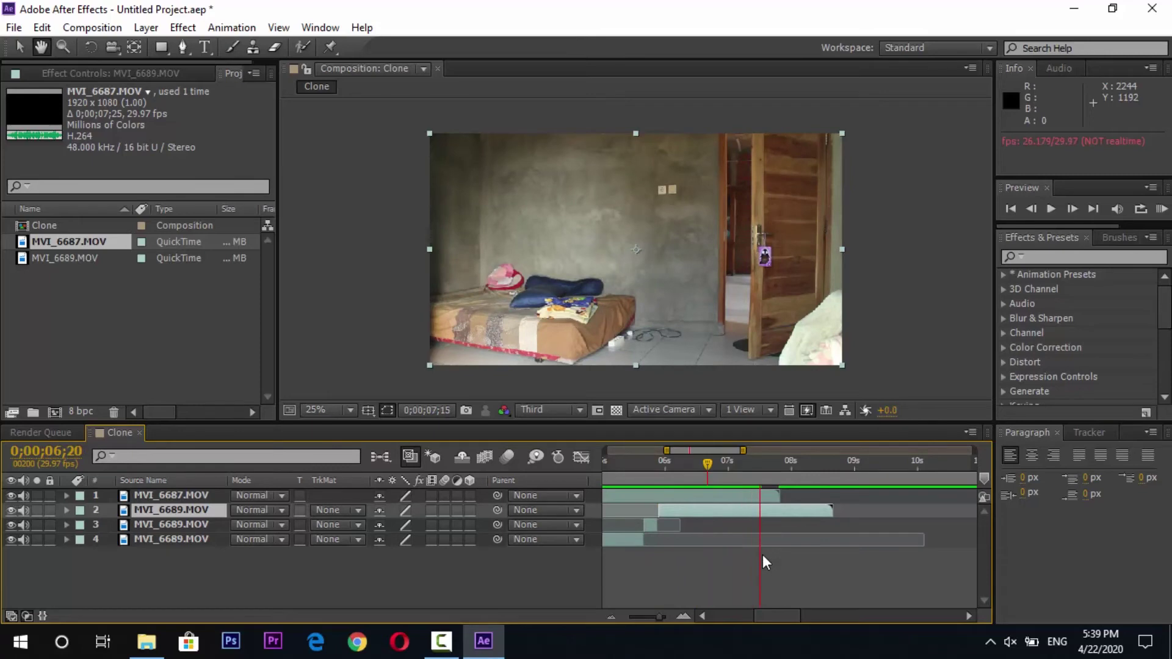
left_click(649, 463)
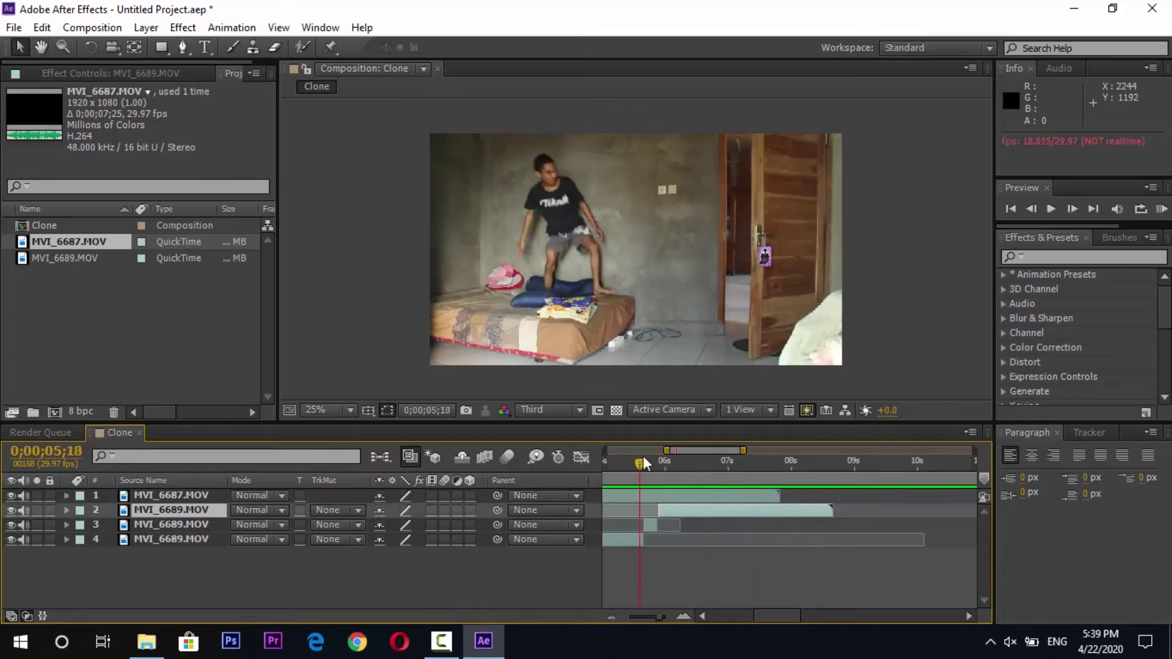
left_click_drag(650, 459, 646, 457)
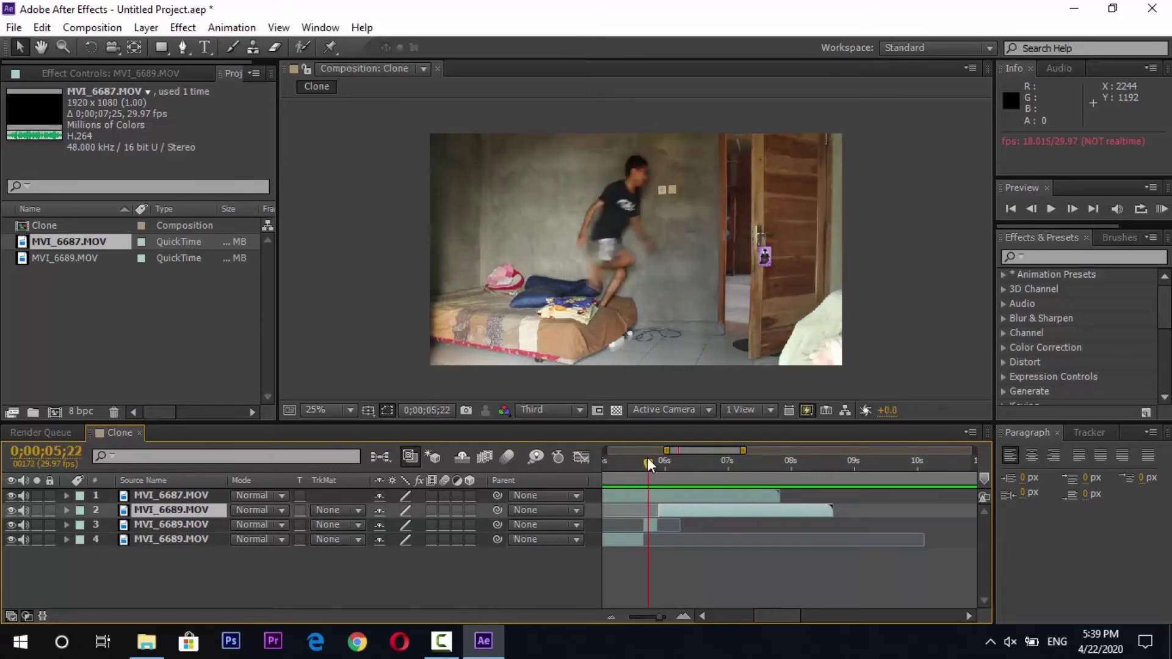
Reveal Mask 1 on MVI_6687.MOV and shift its Mask Path keyframes earlier so the first is at 0;00;05;25
left_click(66, 495)
left_click_drag(722, 540, 653, 540)
left_click_drag(767, 536, 655, 536)
left_click_drag(648, 459, 648, 459)
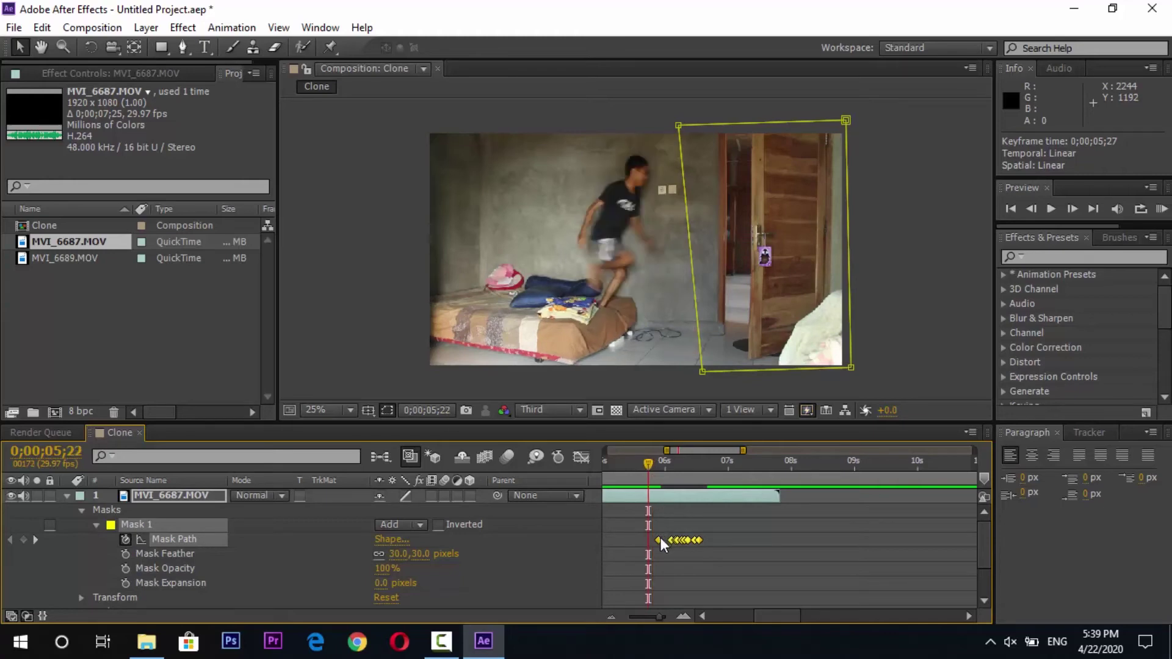
left_click_drag(656, 540, 654, 540)
left_click_drag(647, 463, 650, 463)
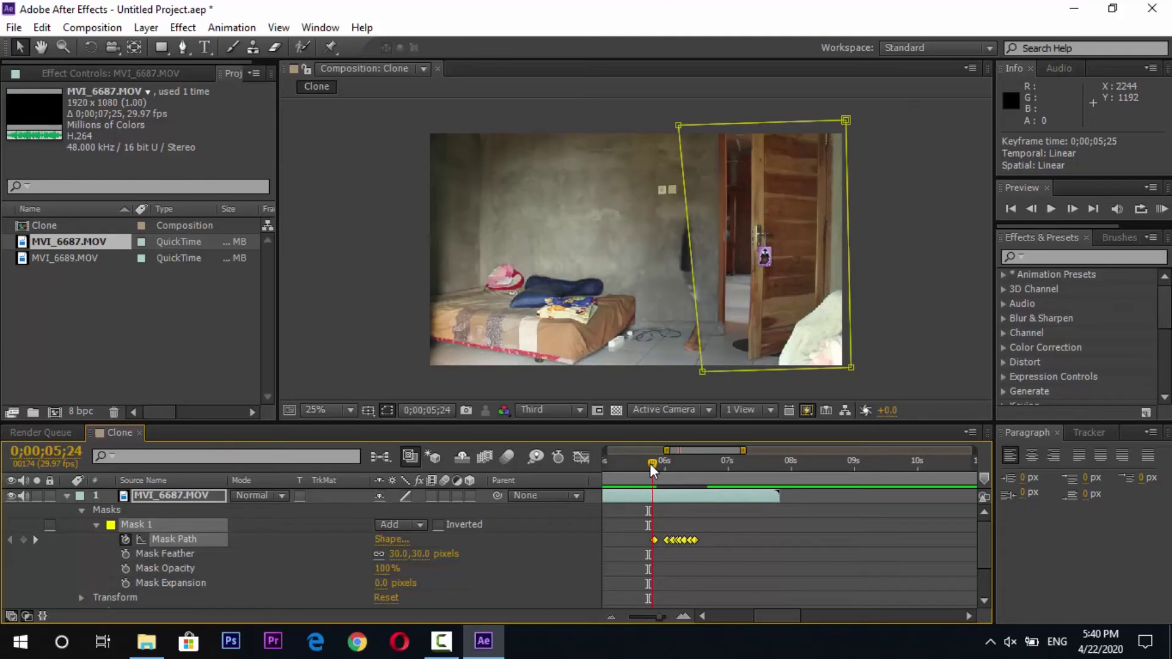
Readjust Mask 1's Mask Path keyframes against the sped-up run, placing the first one at 0;00;05;15
left_click_drag(697, 538, 706, 539)
left_click(654, 466)
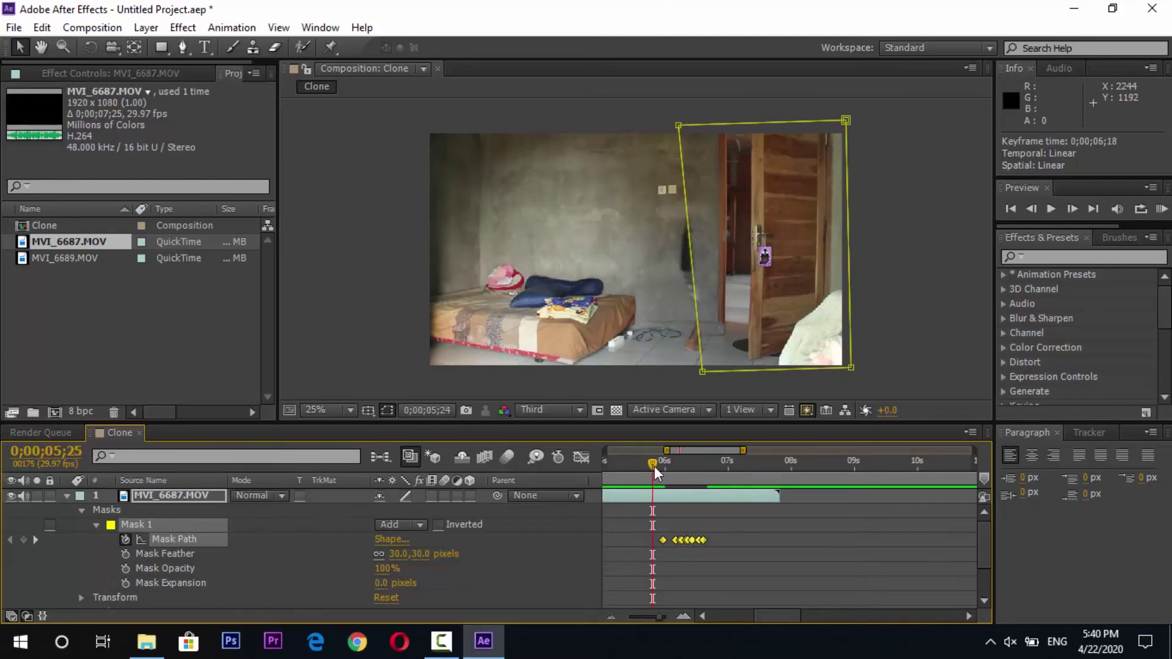
mouse_move(655, 473)
left_mouse_down()
mouse_move(676, 473)
mouse_move(642, 470)
left_mouse_up()
left_click_drag(664, 540, 633, 530)
left_click_drag(639, 460, 653, 465)
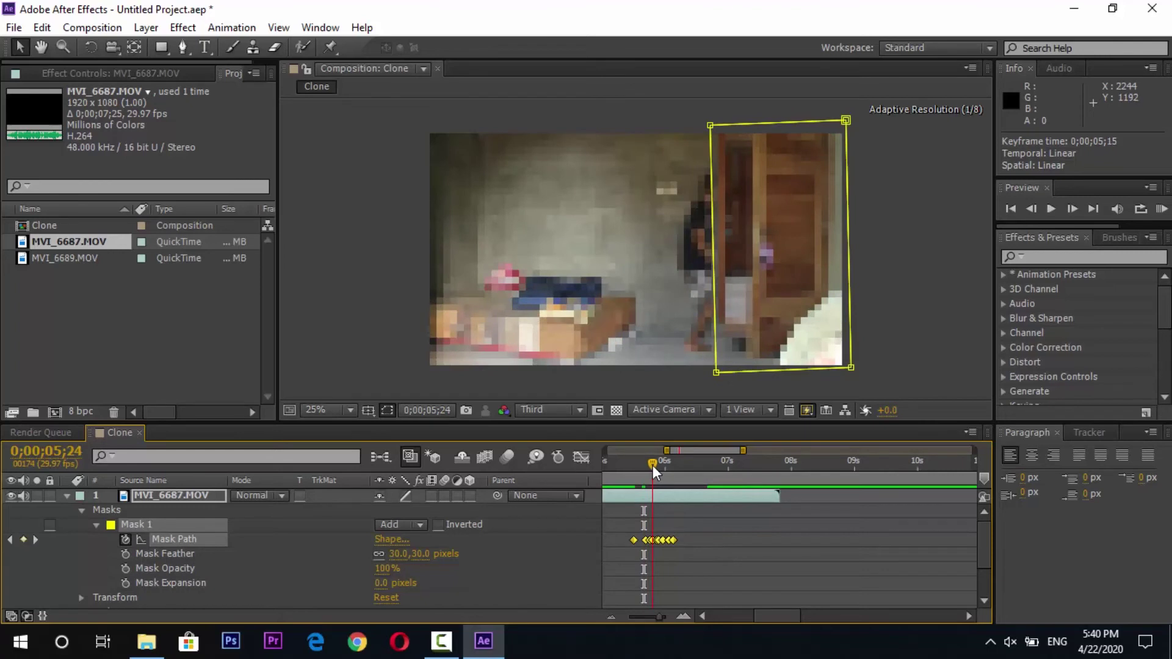
Shift Mask 1's Mask Path keyframes further back to begin at about 0;00;05;05, and play the passage
left_click_drag(709, 554, 651, 534)
left_click_drag(618, 464, 653, 465)
left_click(666, 462)
key("space")
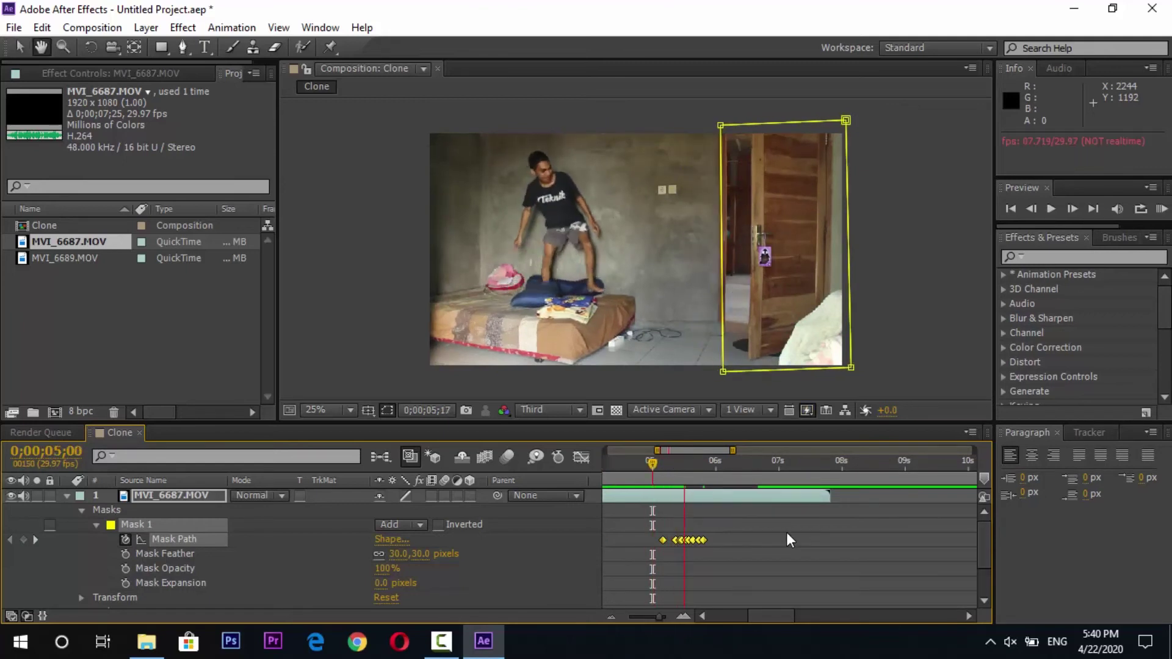
Collapse MVI_6687.MOV's layer properties and play the composition from the start to check the sped-up run
left_click(66, 496)
left_click_drag(620, 464, 591, 458)
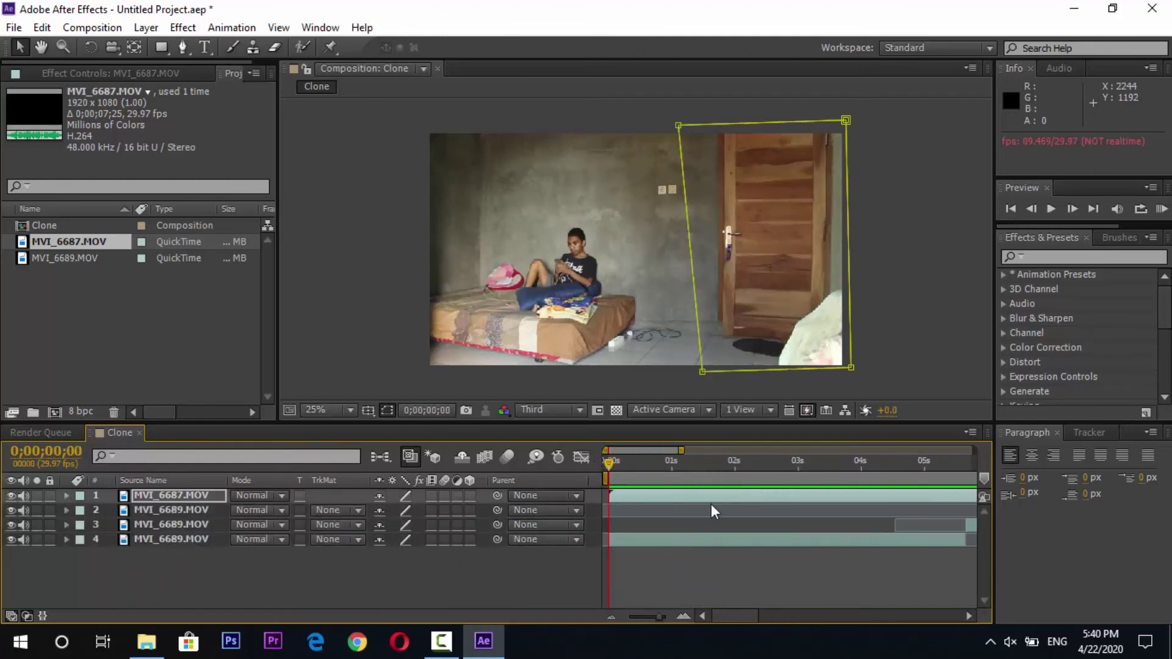
key("minus")
key("minus")
key("space")
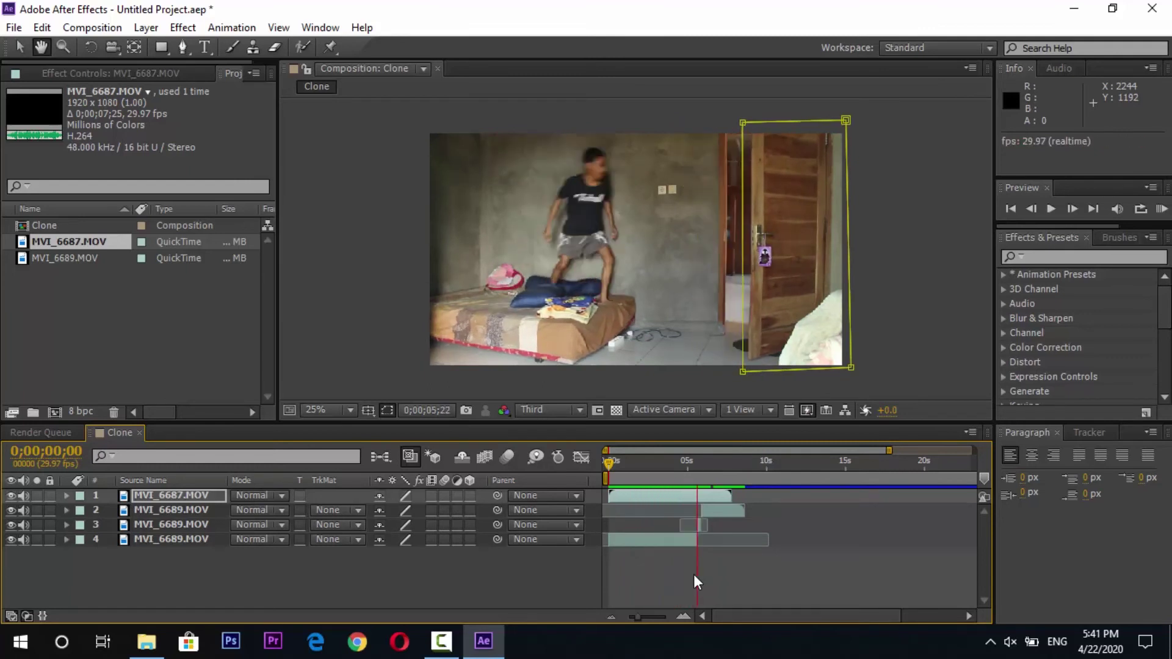
mouse_move(731, 465)
left_mouse_down()
mouse_move(720, 457)
mouse_move(732, 459)
left_mouse_up()
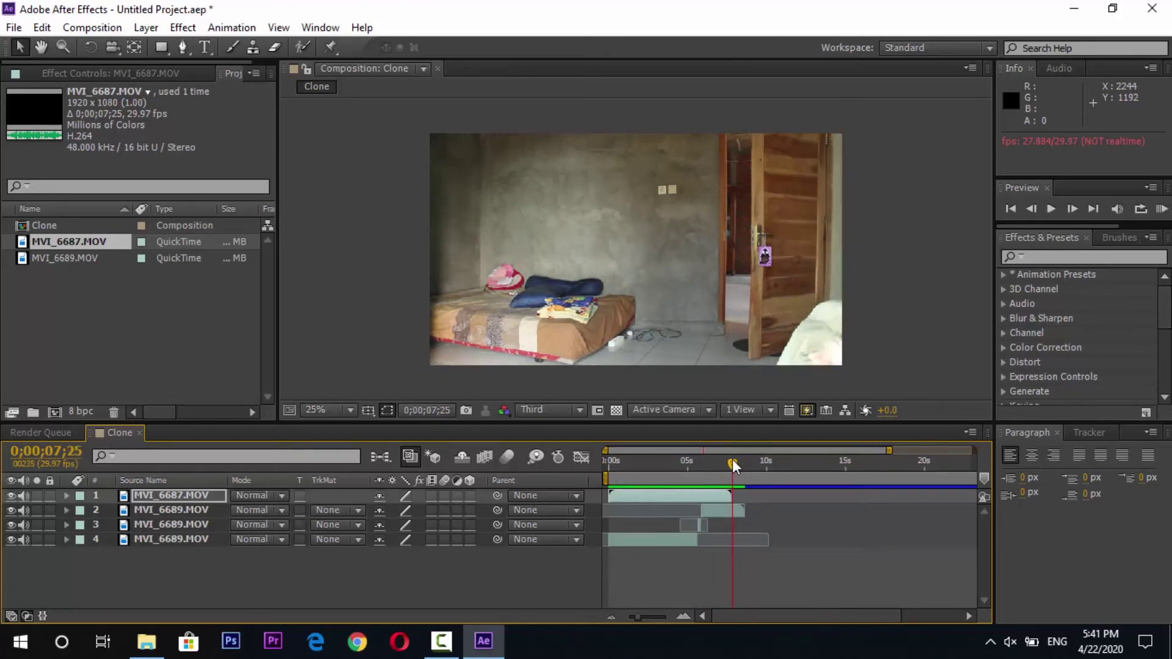
scroll(766, 492, "up", 3)
scroll(760, 492, "down", 4)
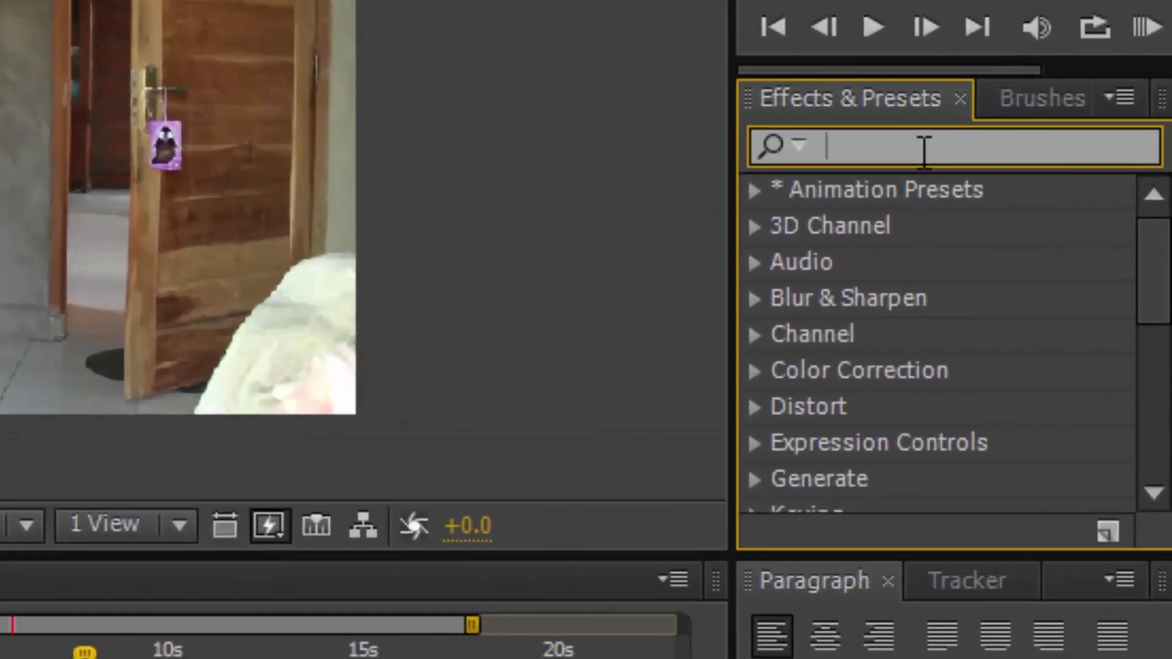
Find the CC Force Motion Blur effect and apply it to the sped-up MVI_6689.MOV segment on layer 3
left_click(1071, 257)
type("cc for")
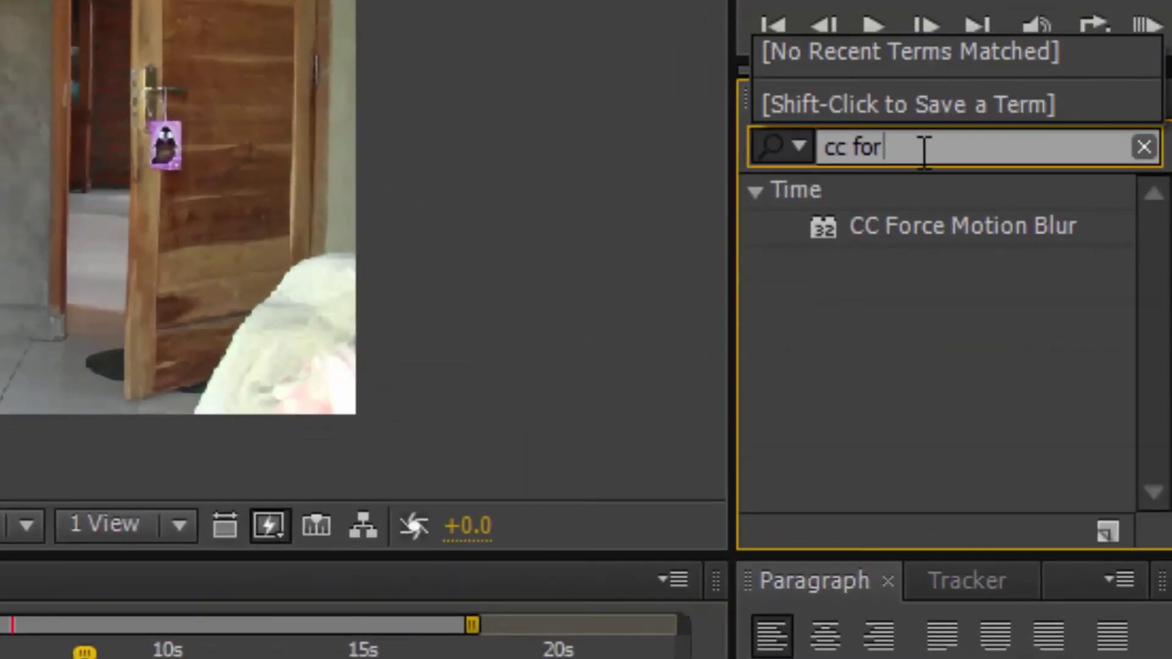
left_click(962, 225)
left_click_drag(947, 235, 163, 529)
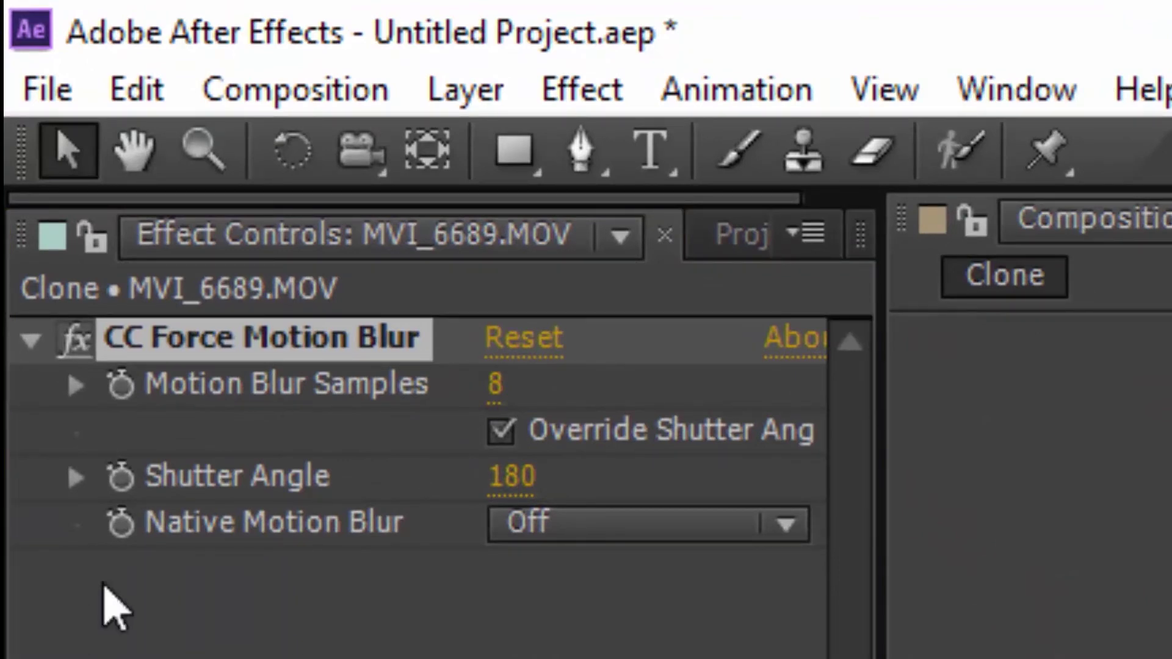
Set CC Force Motion Blur's Motion Blur Samples to 255 and its Shutter Angle to 600
left_click_drag(495, 385, 889, 389)
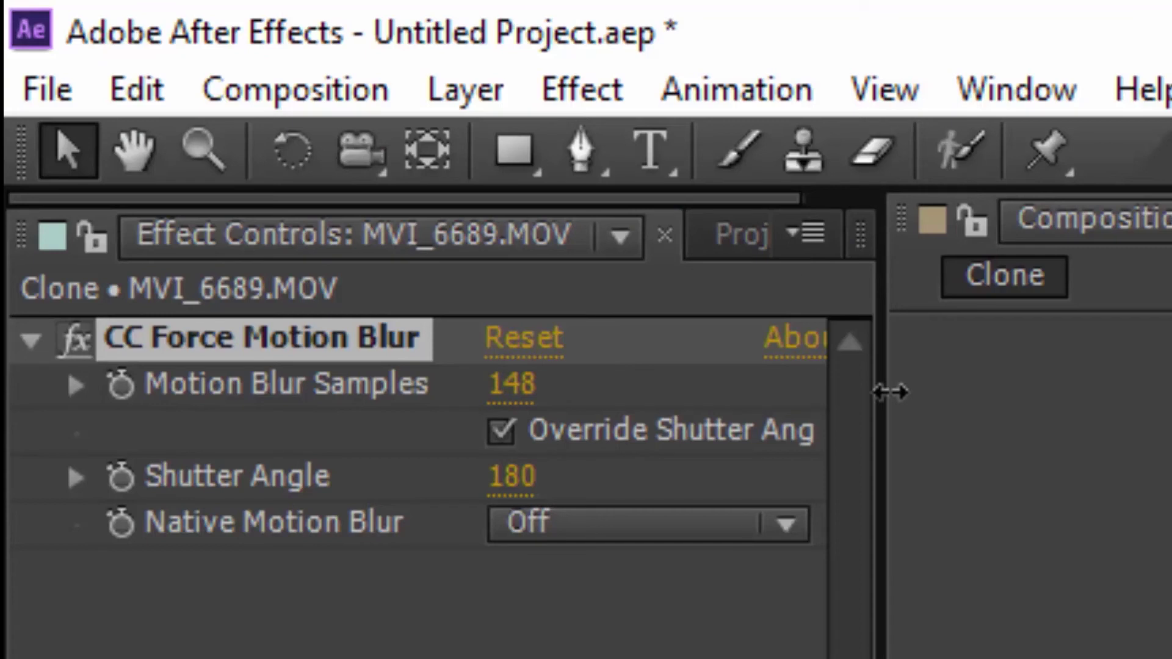
left_click_drag(516, 386, 938, 386)
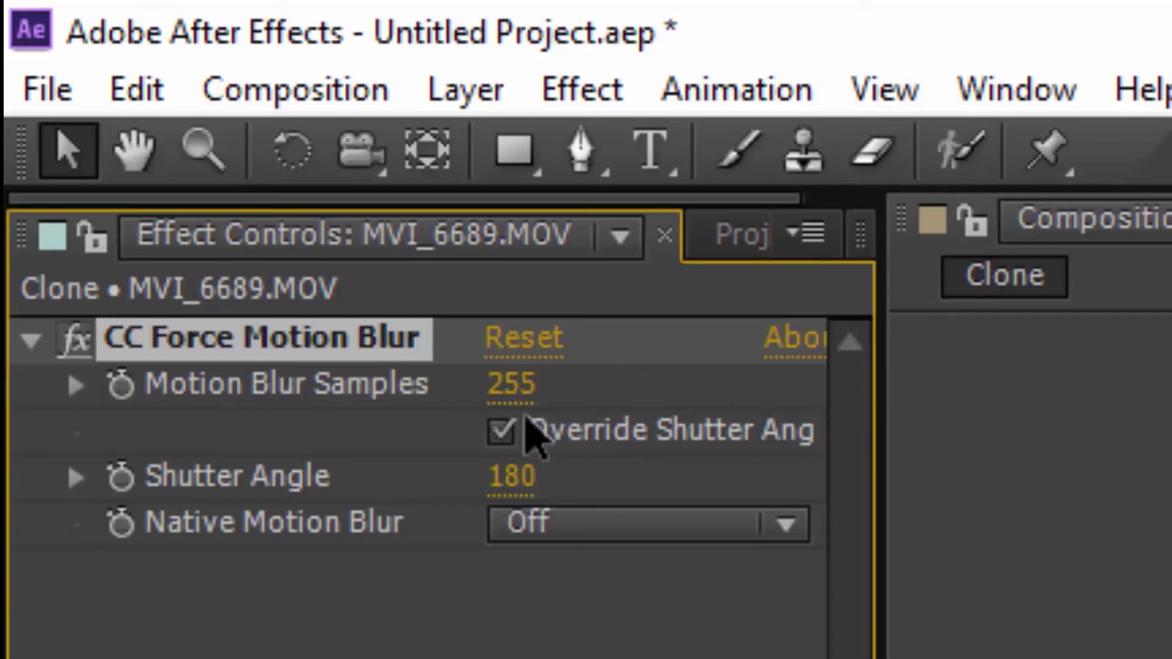
left_click_drag(513, 481, 1171, 476)
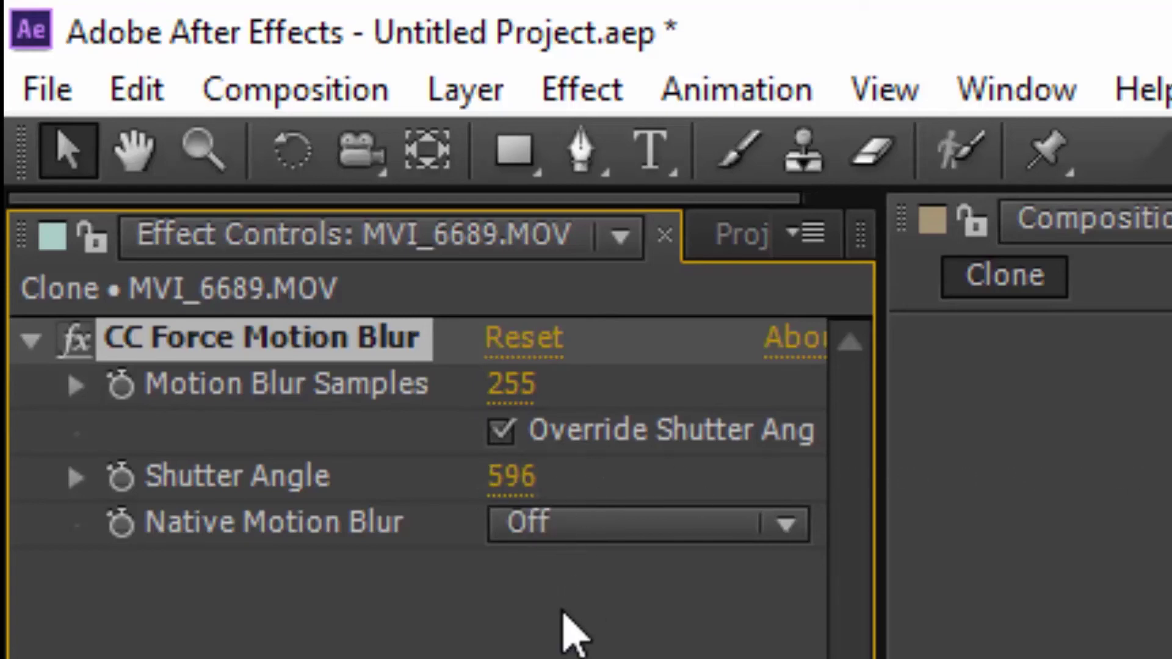
left_click(512, 482)
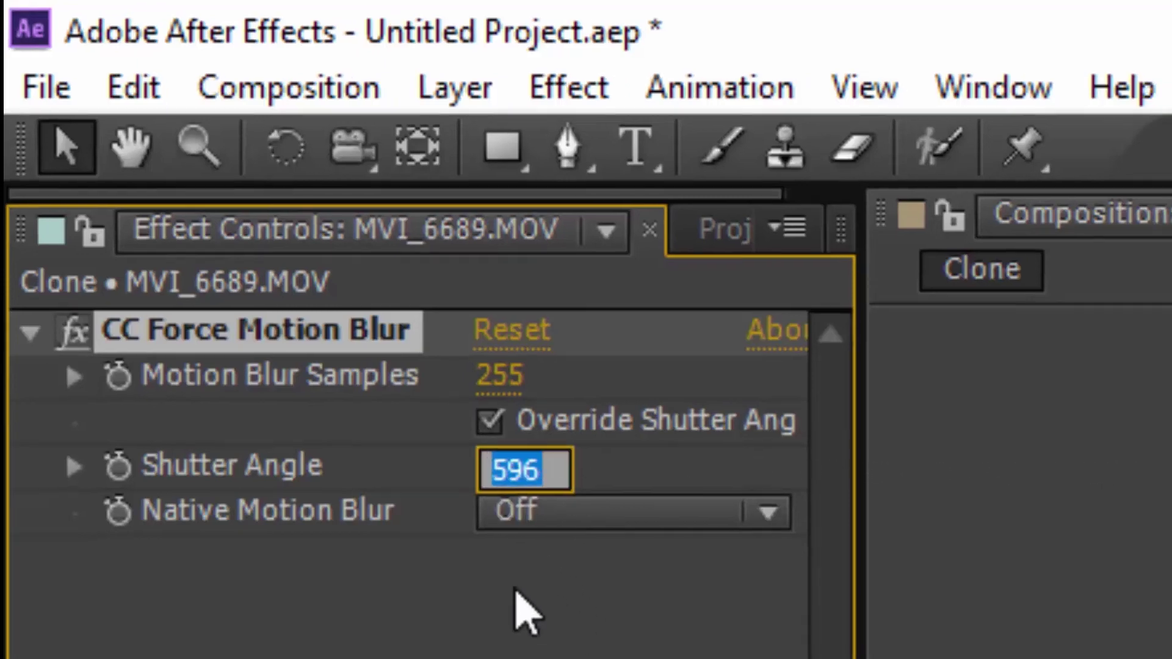
type("600")
key("Return")
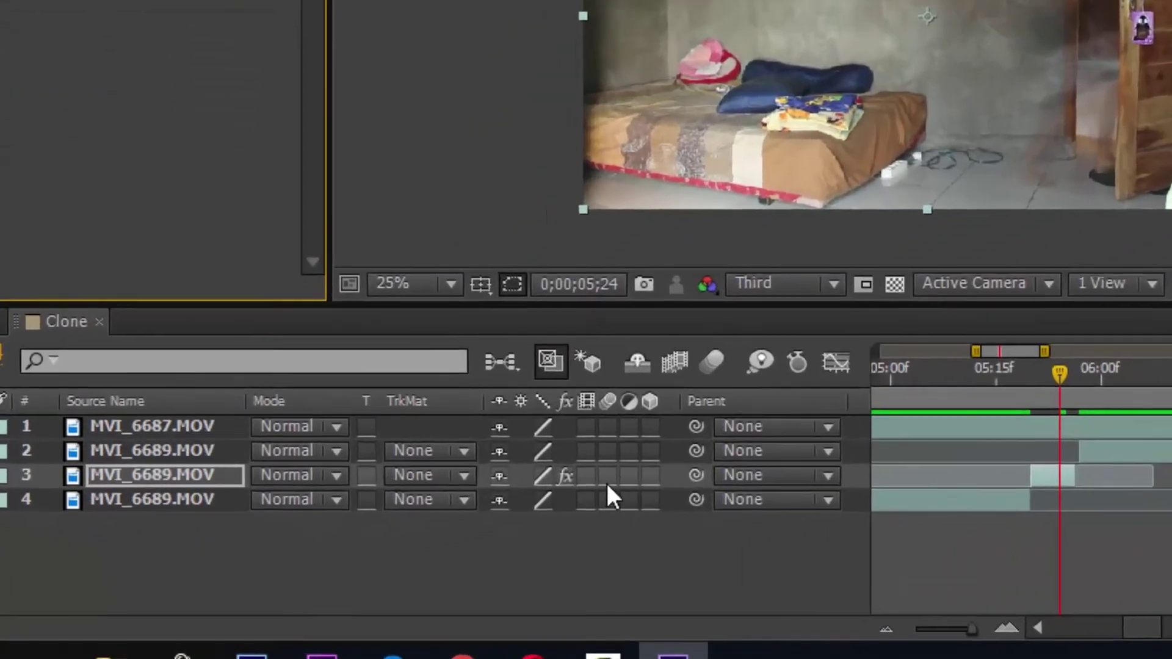
Enable motion blur on layer 3's MVI_6689.MOV segment and preview the composition from the start
left_click(445, 524)
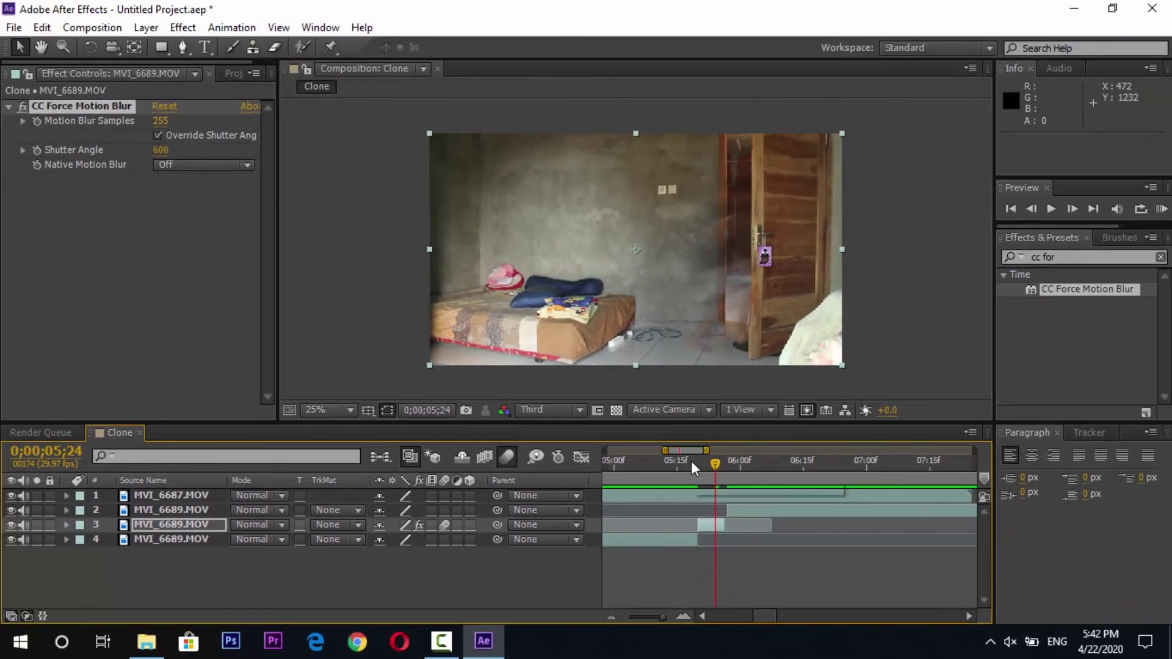
key("minus")
key("minus")
key("minus")
key("minus")
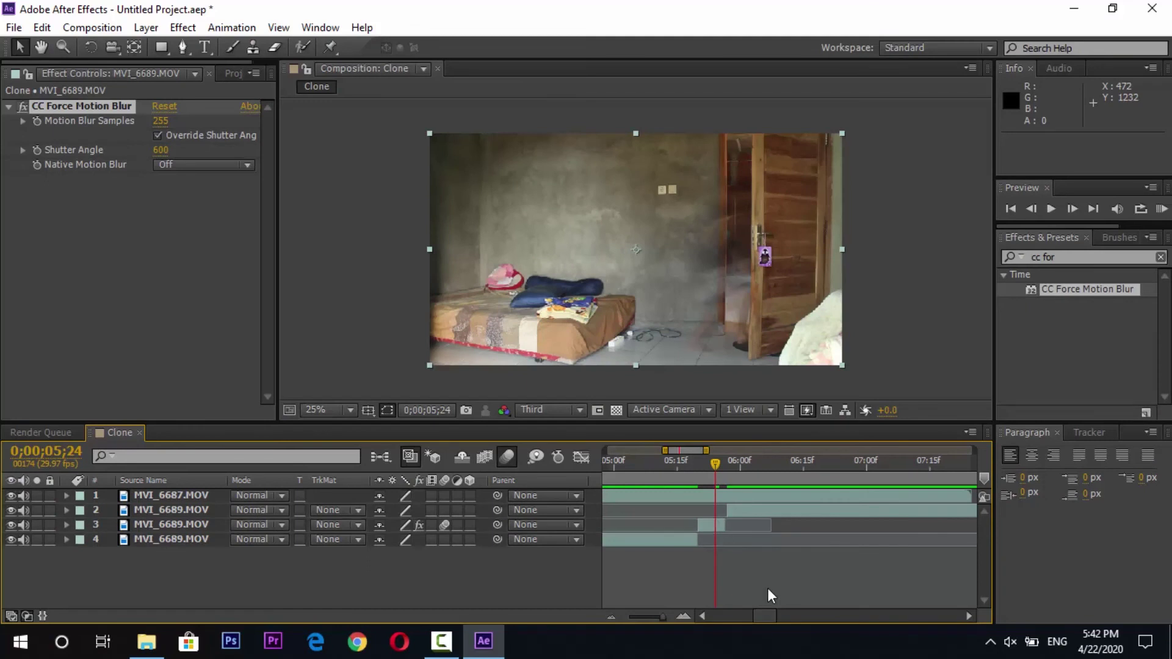
key("KP_0")
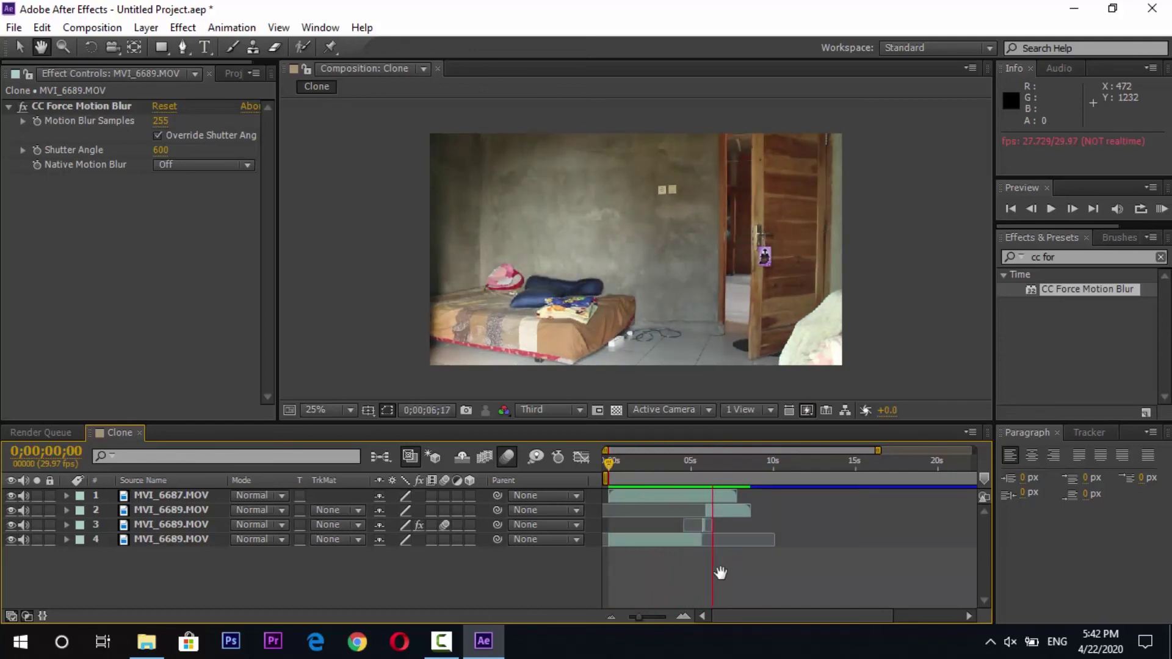
Place the playhead at 0;00;07;00 and shorten the work area to end at about that time
left_click_drag(688, 457, 734, 464)
key("equal")
key("equal")
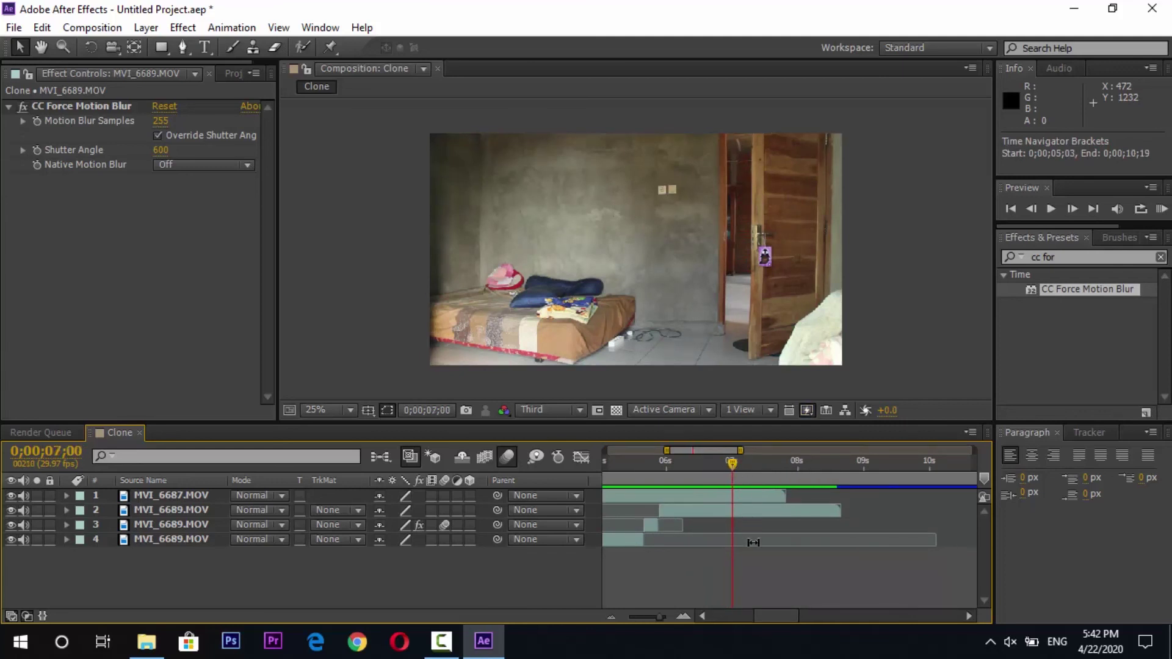
key("minus")
key("minus")
key("minus")
left_click_drag(973, 478, 694, 476)
key("equal")
key("equal")
key("equal")
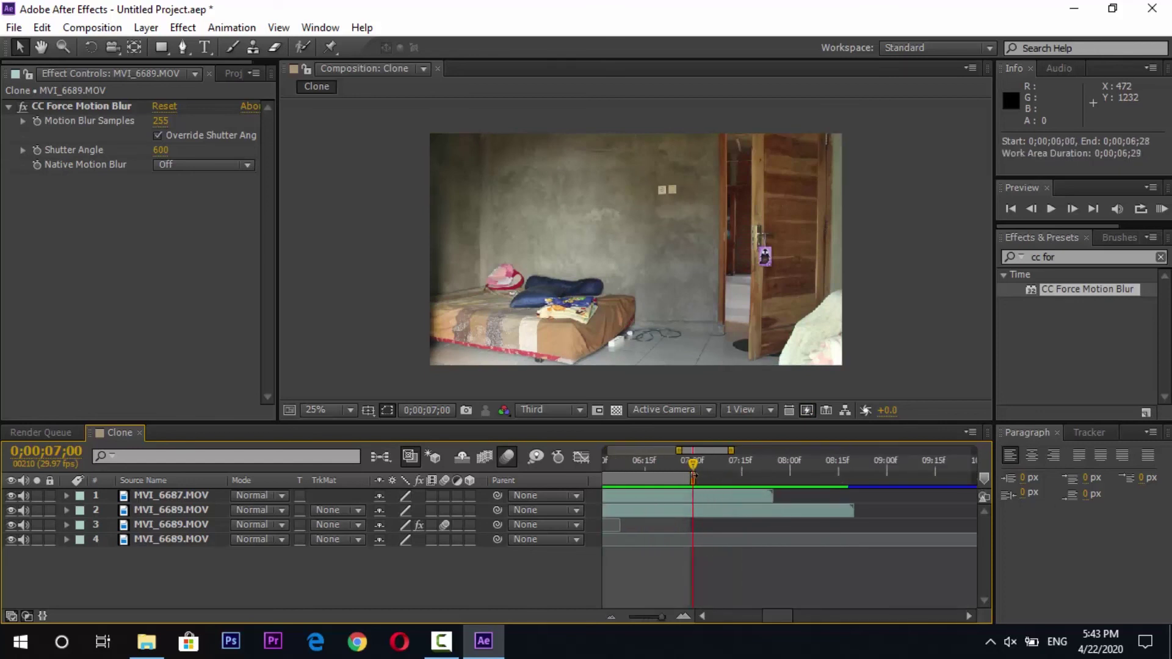
Trim the Clone composition to the work area and return the playhead to the start
right_click(693, 491)
left_click(699, 531)
key("minus")
key("minus")
key("minus")
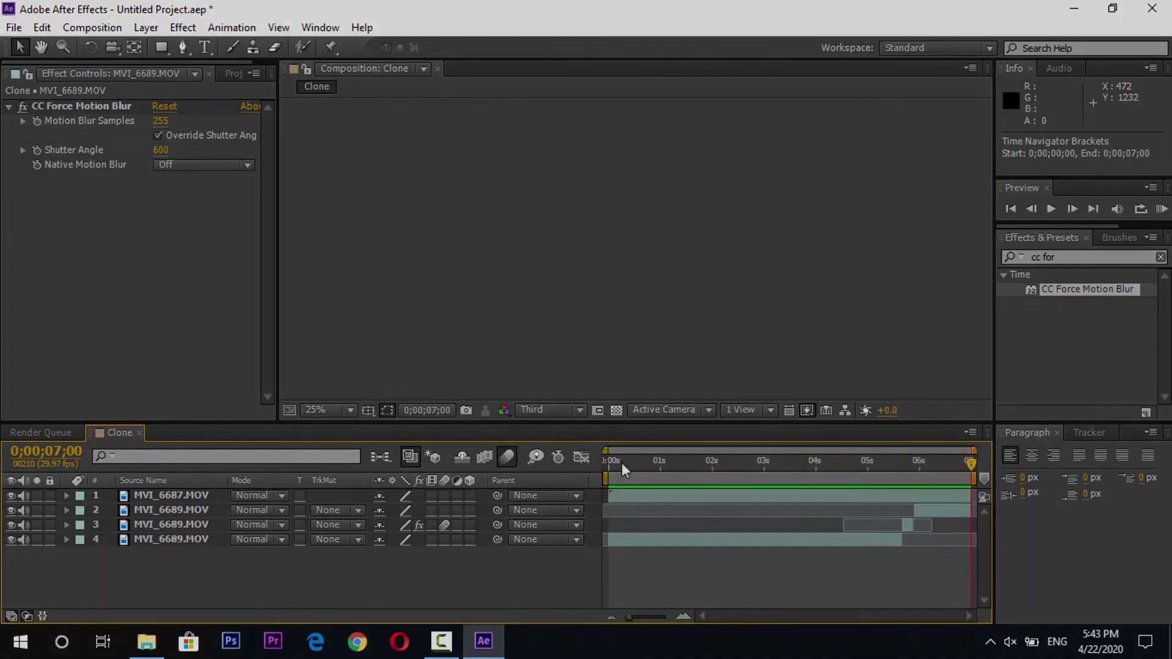
left_click_drag(622, 462, 598, 464)
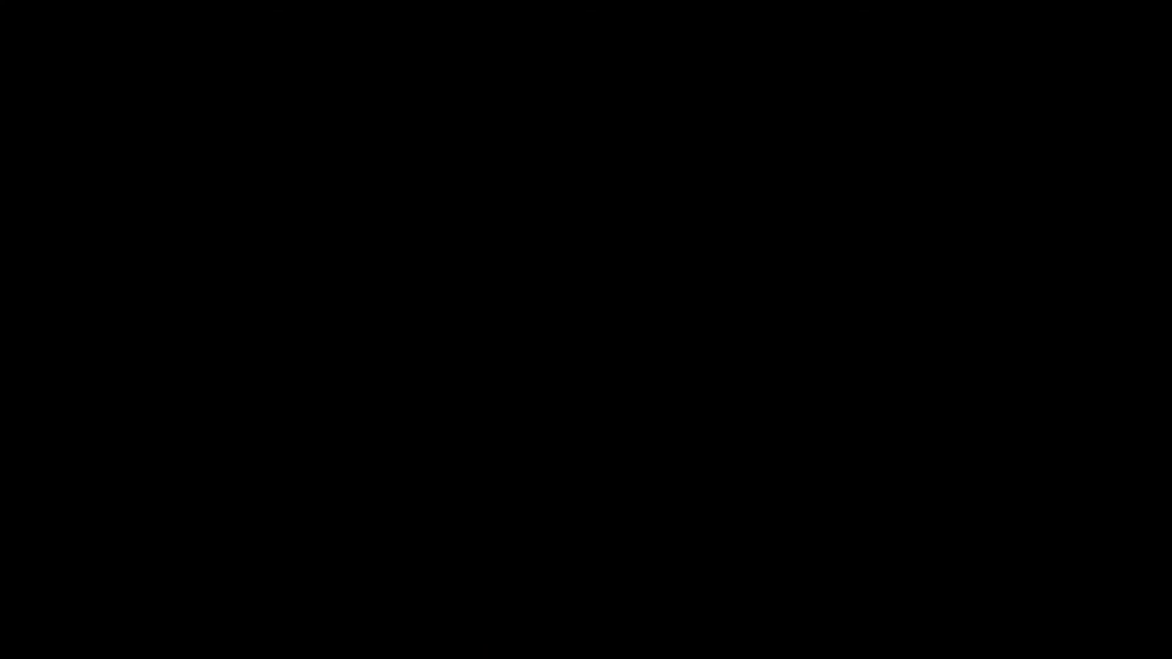